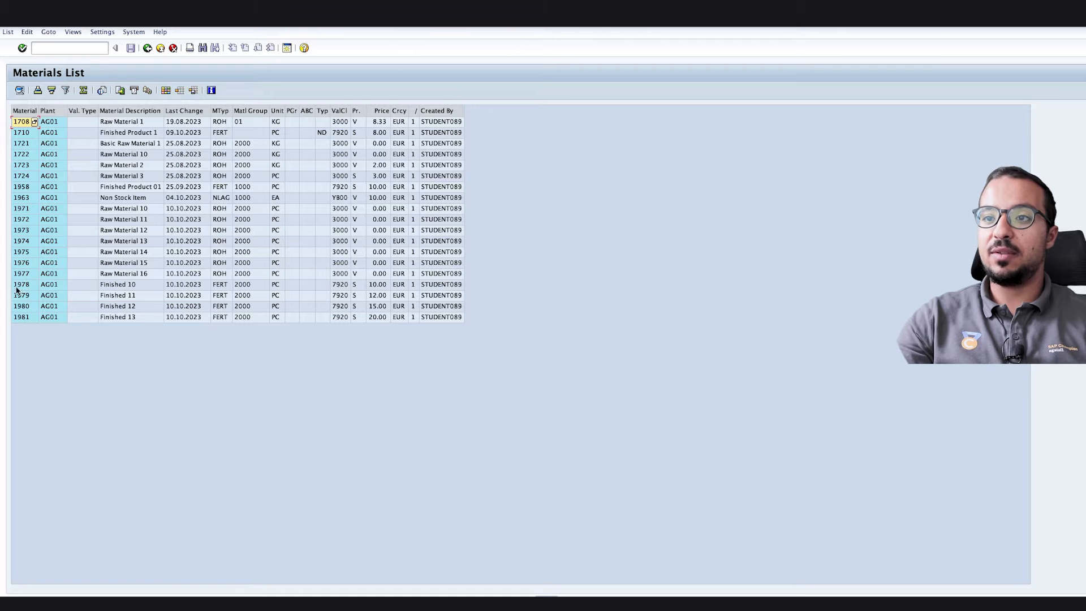
Step: Filter the materials list by material number to show only materials 1976 through 1979
{"action": "left_click", "coordinate": [26, 275]}
{"action": "left_click", "coordinate": [27, 296]}
{"action": "left_click", "coordinate": [24, 111]}
{"action": "left_click", "coordinate": [65, 90]}
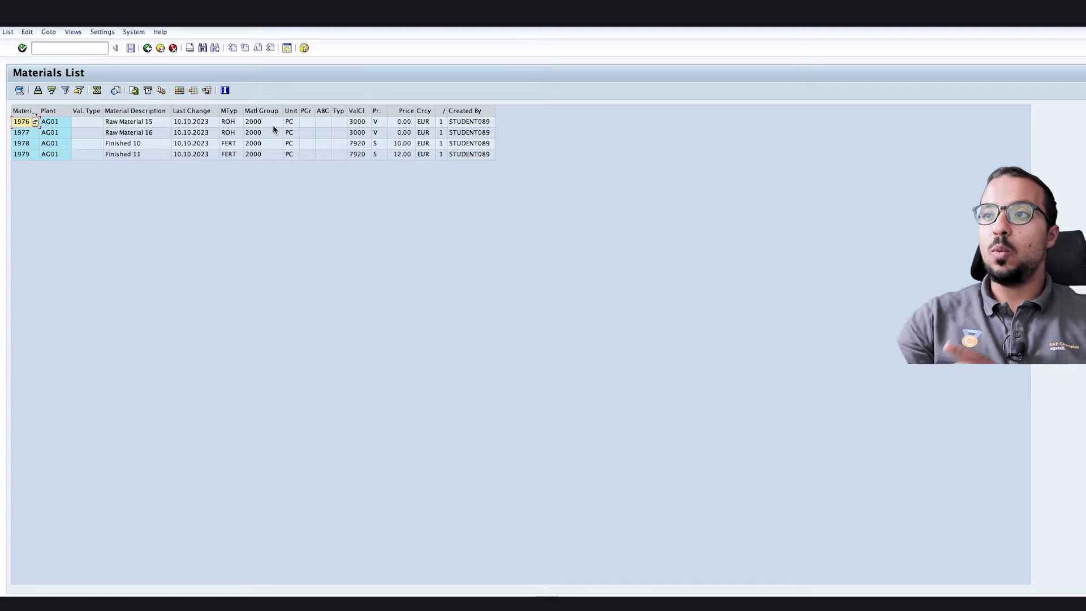
Step: Compare the price control indicators and prices of the raw materials with those of the finished products in the filtered list
{"action": "left_click", "coordinate": [377, 122]}
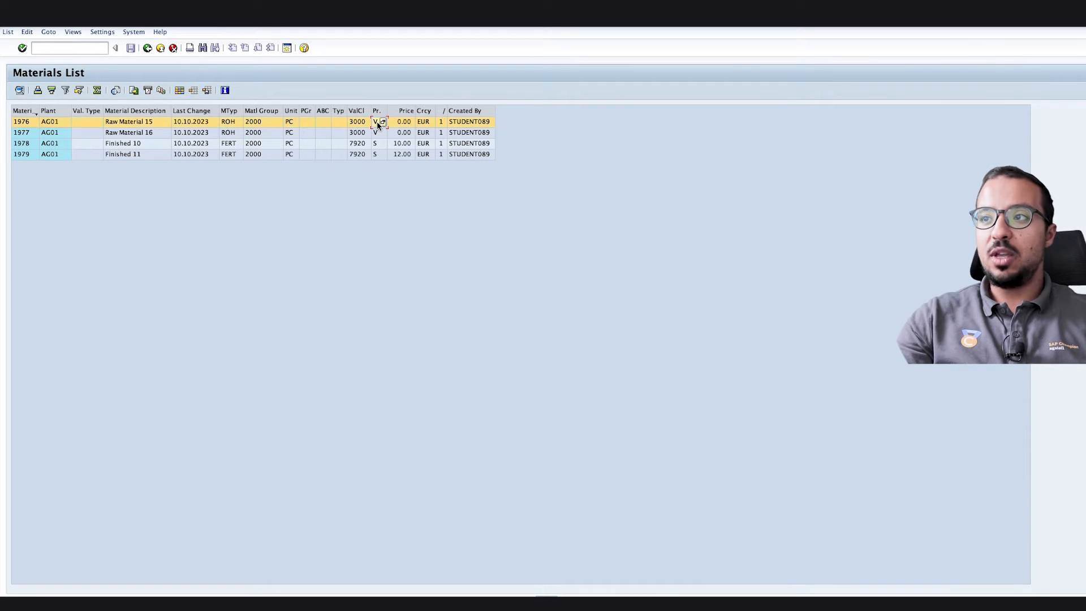
{"action": "left_click", "coordinate": [381, 145]}
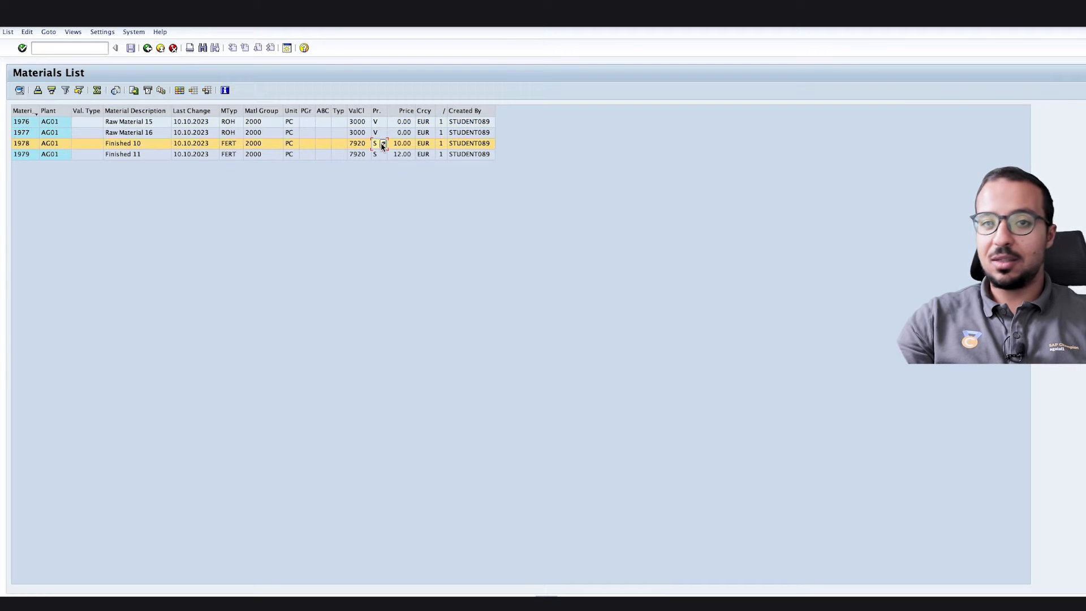
{"action": "left_click", "coordinate": [401, 145]}
{"action": "left_click", "coordinate": [402, 155]}
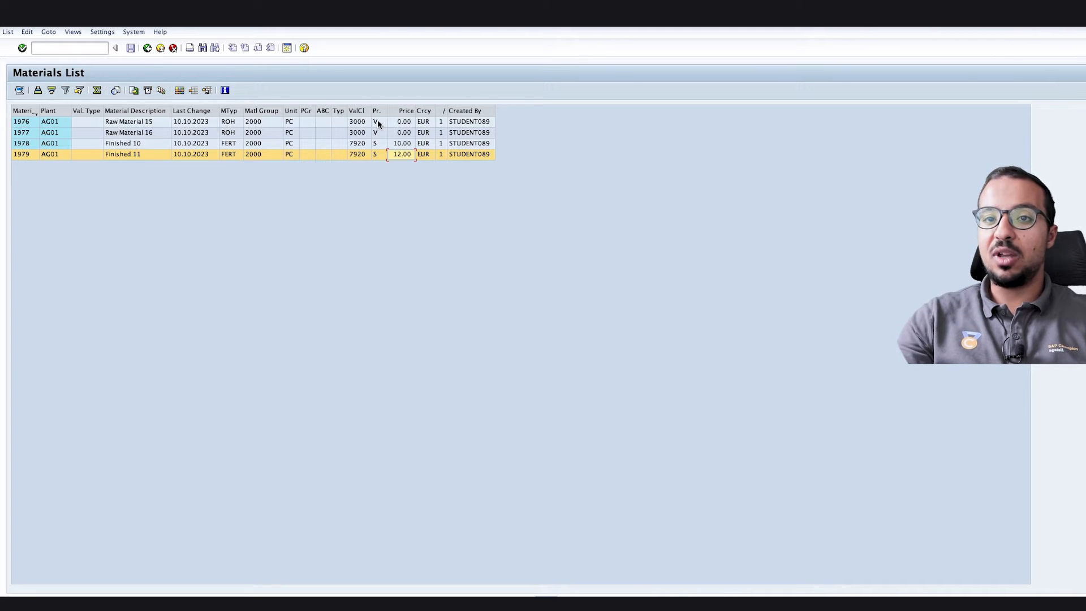
{"action": "left_click", "coordinate": [400, 123]}
{"action": "left_click", "coordinate": [400, 134]}
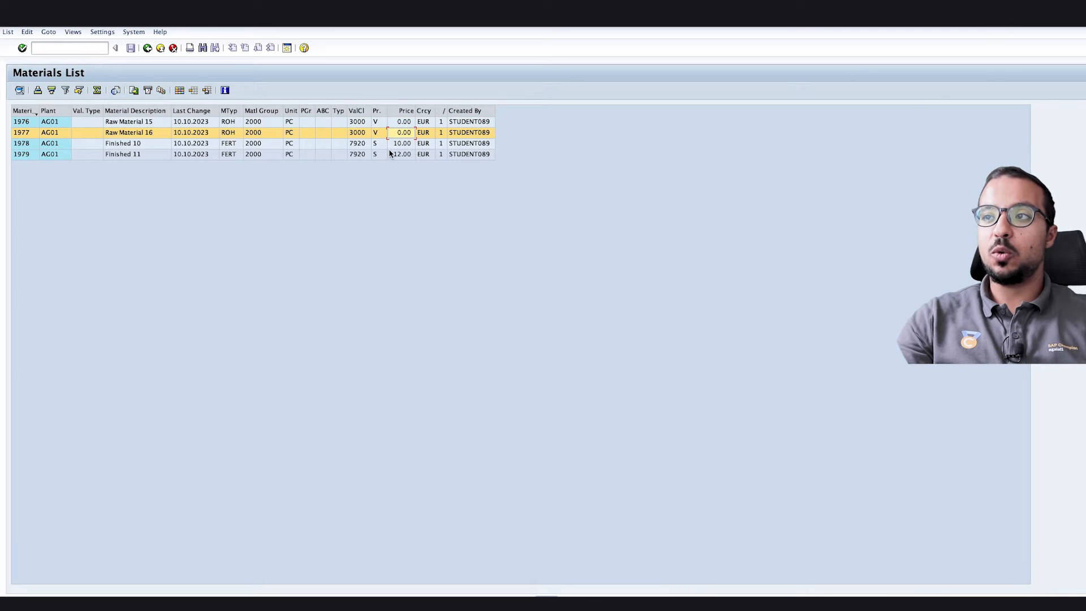
{"action": "left_click", "coordinate": [403, 146]}
{"action": "left_click", "coordinate": [400, 156]}
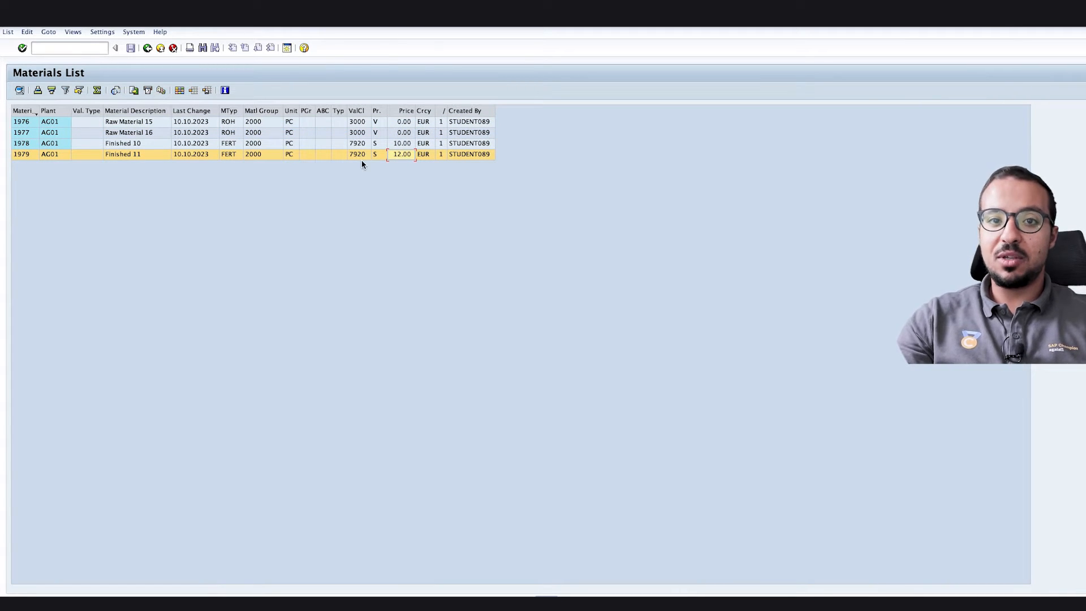
Step: Display the Accounting 1 view of material 1978 for plant AG01
{"action": "double_click", "coordinate": [24, 144]}
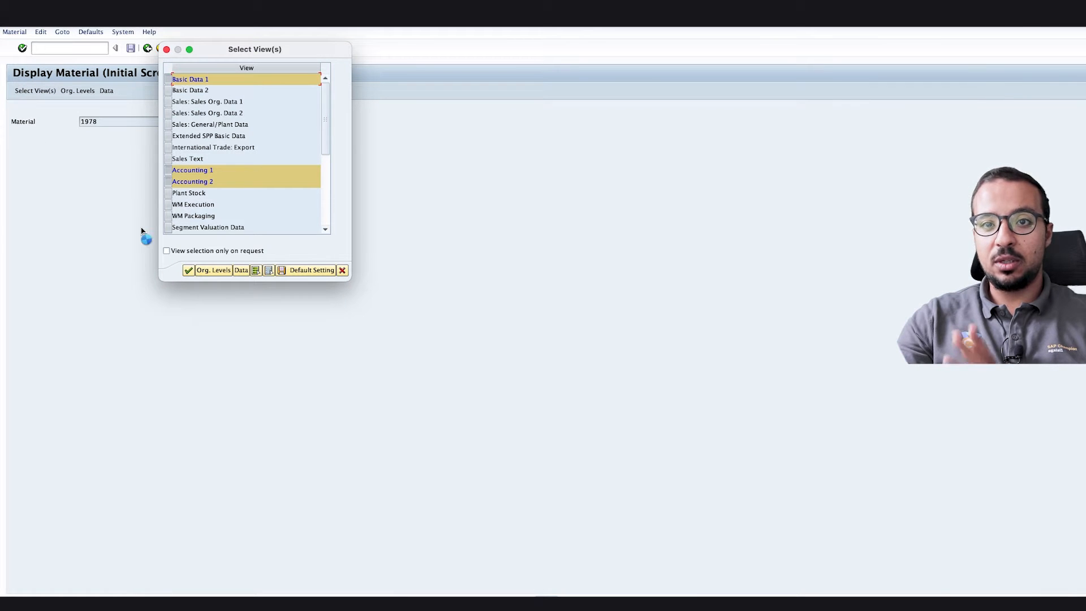
{"action": "left_click", "coordinate": [189, 270]}
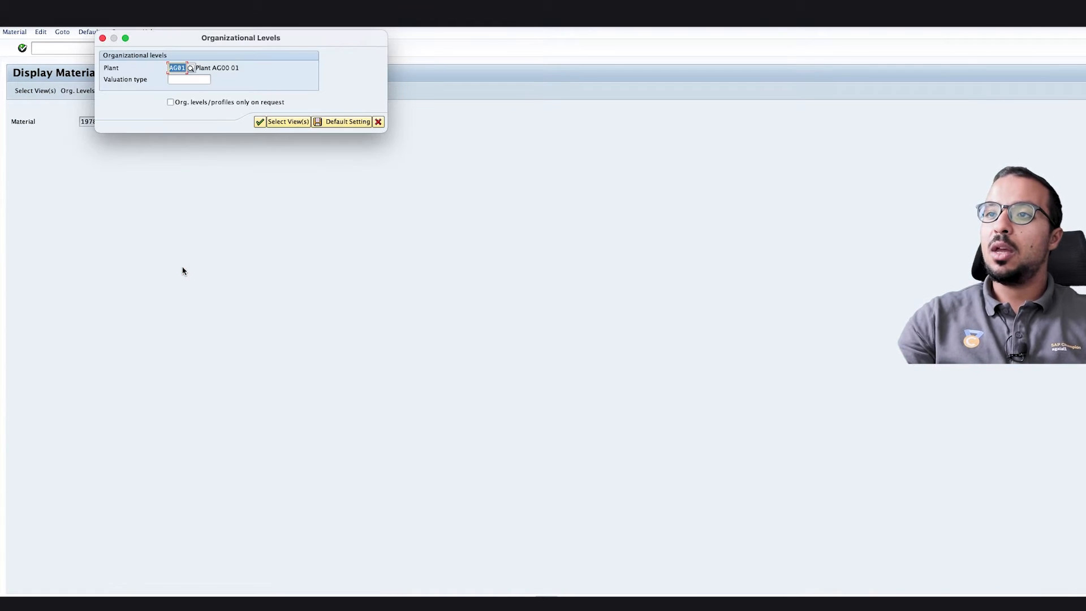
{"action": "left_click", "coordinate": [257, 122]}
{"action": "left_click", "coordinate": [357, 111]}
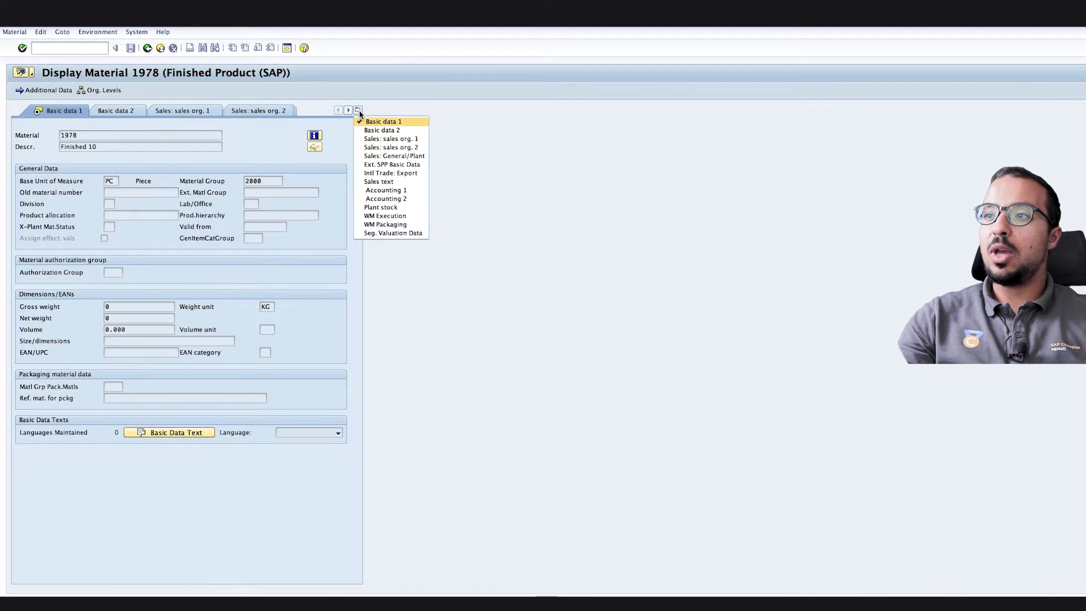
{"action": "left_click", "coordinate": [379, 191]}
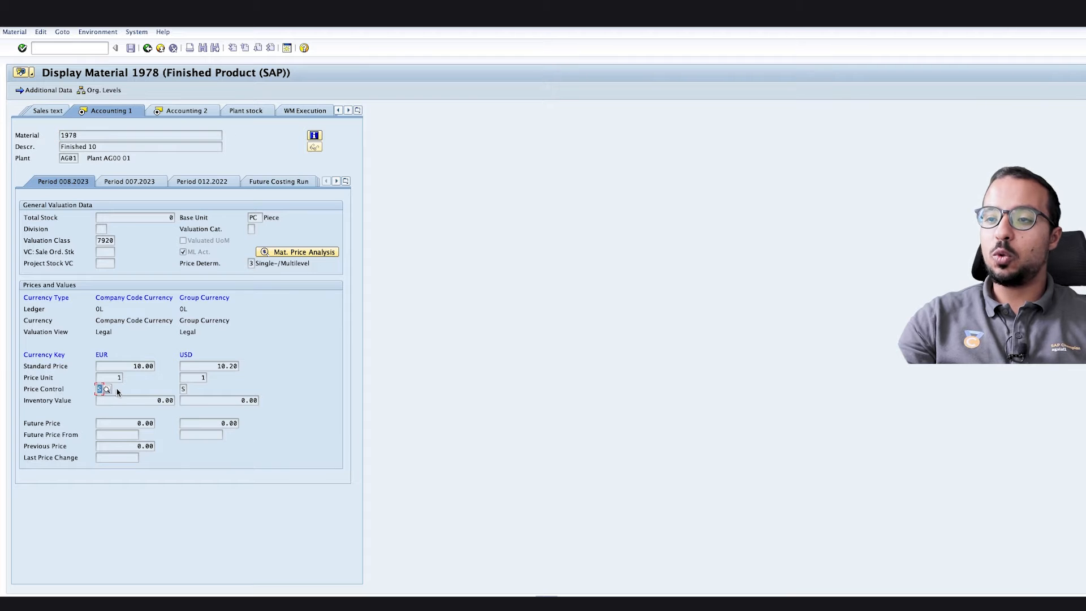
Step: Examine the EUR standard price of material 1978, and return to the materials list
{"action": "left_click_drag", "start_coordinate": [131, 366], "coordinate": [162, 367]}
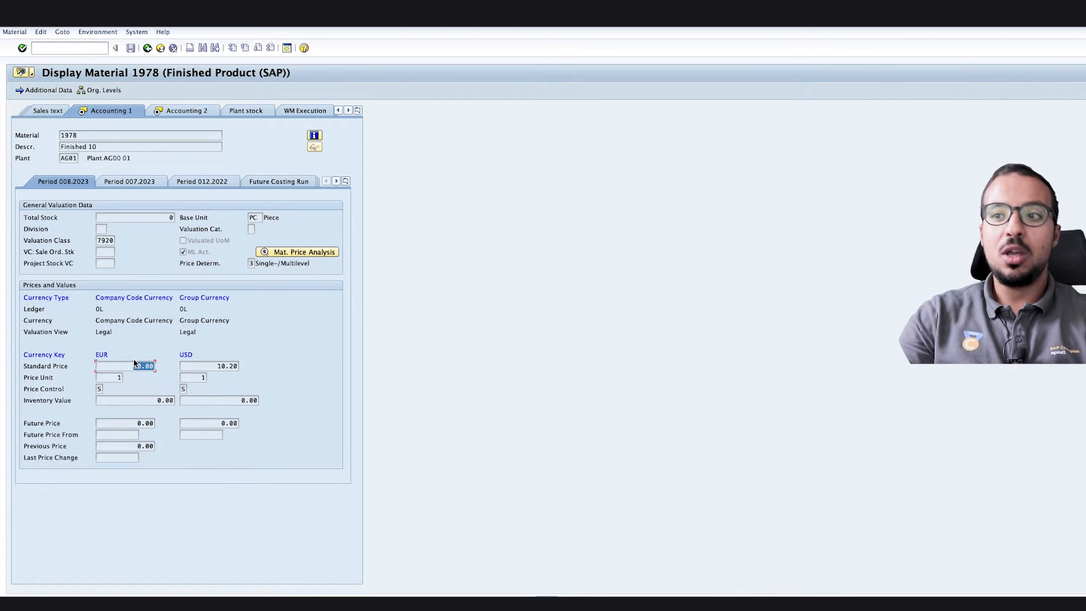
{"action": "left_click", "coordinate": [132, 367]}
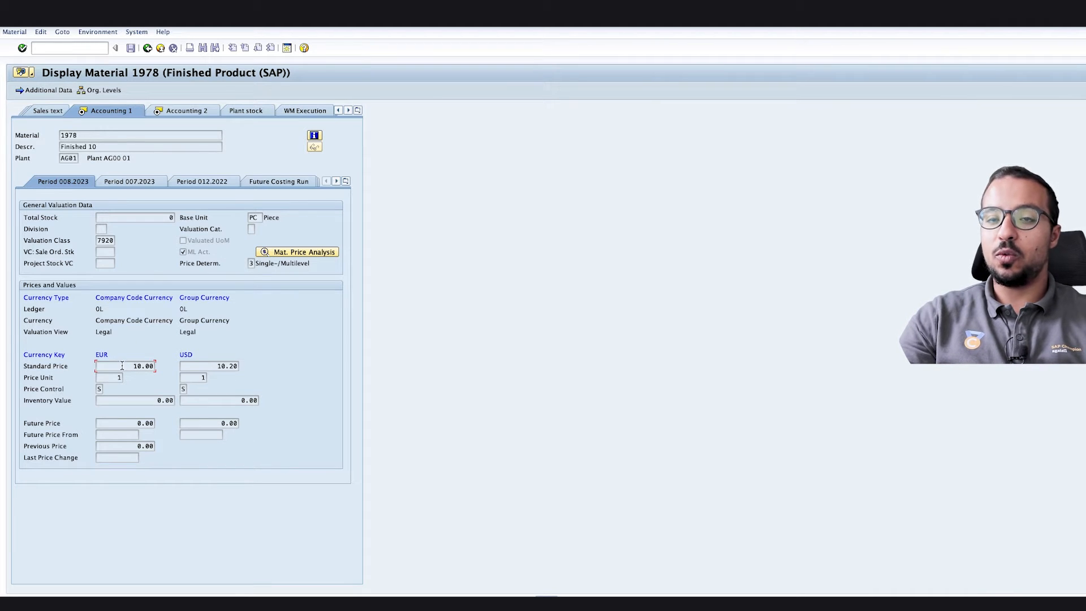
{"action": "left_click_drag", "start_coordinate": [122, 366], "coordinate": [180, 370]}
{"action": "left_click", "coordinate": [147, 48]}
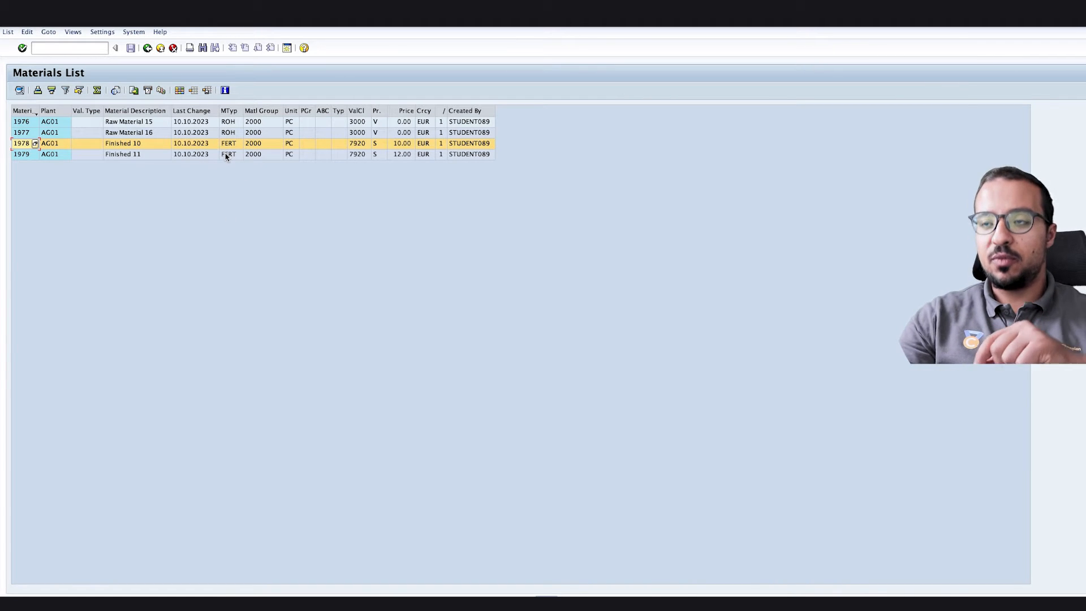
Step: Check the list prices of Finished 10 and Finished 11
{"action": "left_click", "coordinate": [400, 157]}
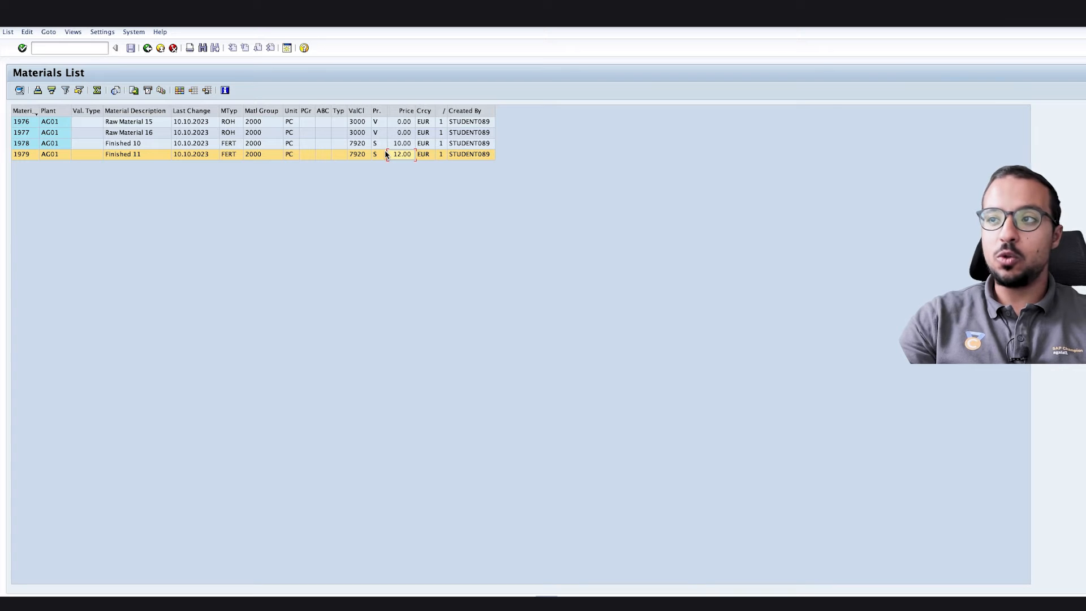
{"action": "left_click", "coordinate": [403, 147]}
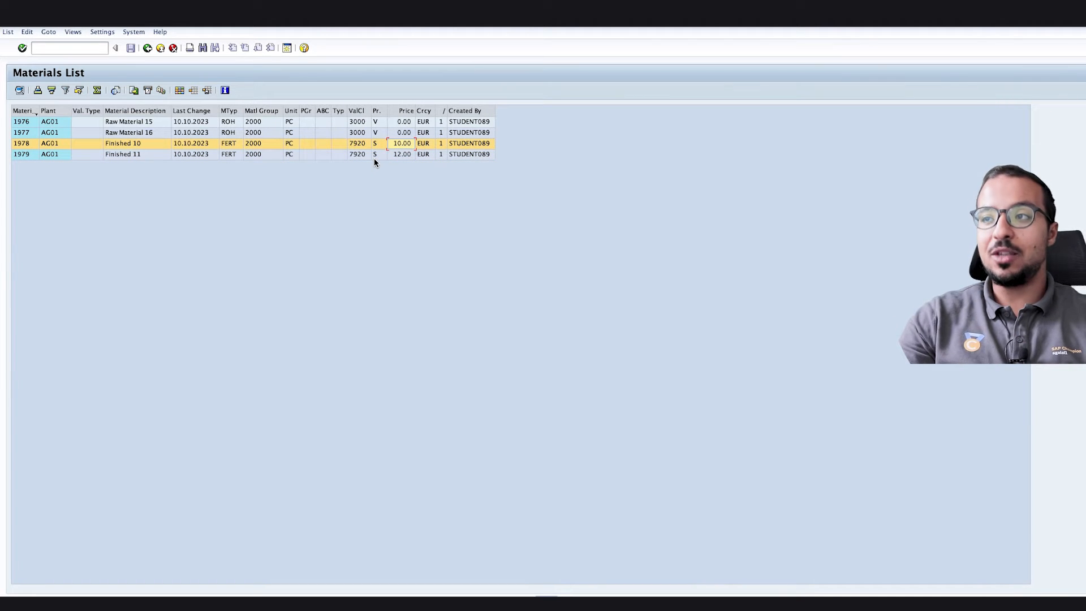
{"action": "left_click", "coordinate": [403, 156]}
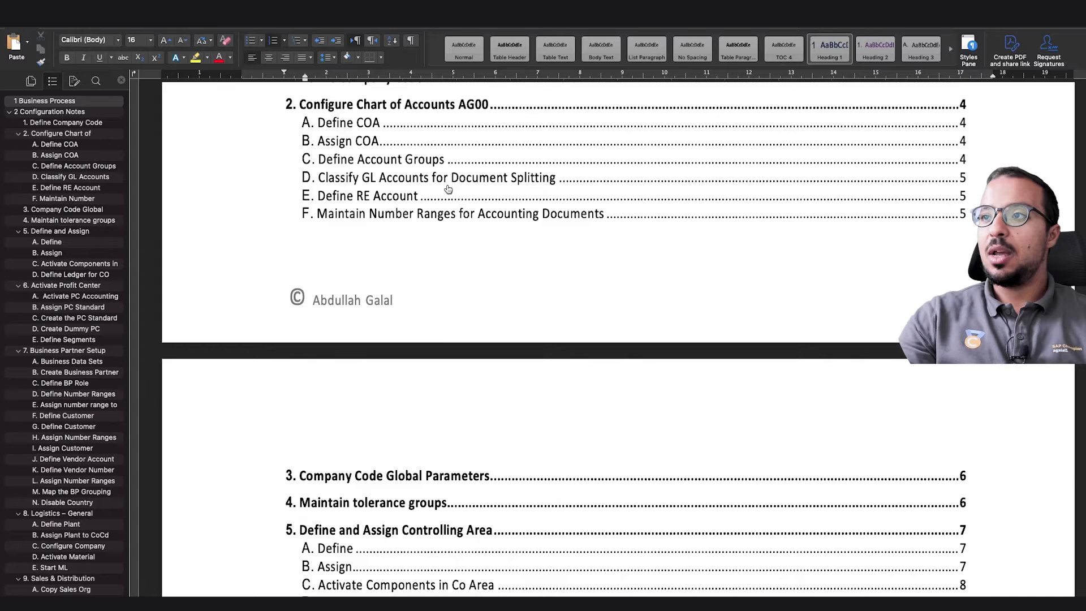
Step: In the S4HANA configuration notes in Word, look through the table of contents and go to section 13, Material Balances Migration
{"action": "scroll", "coordinate": [447, 185], "scroll_direction": "up", "scroll_amount": 10}
{"action": "scroll", "coordinate": [447, 185], "scroll_direction": "down", "scroll_amount": 6}
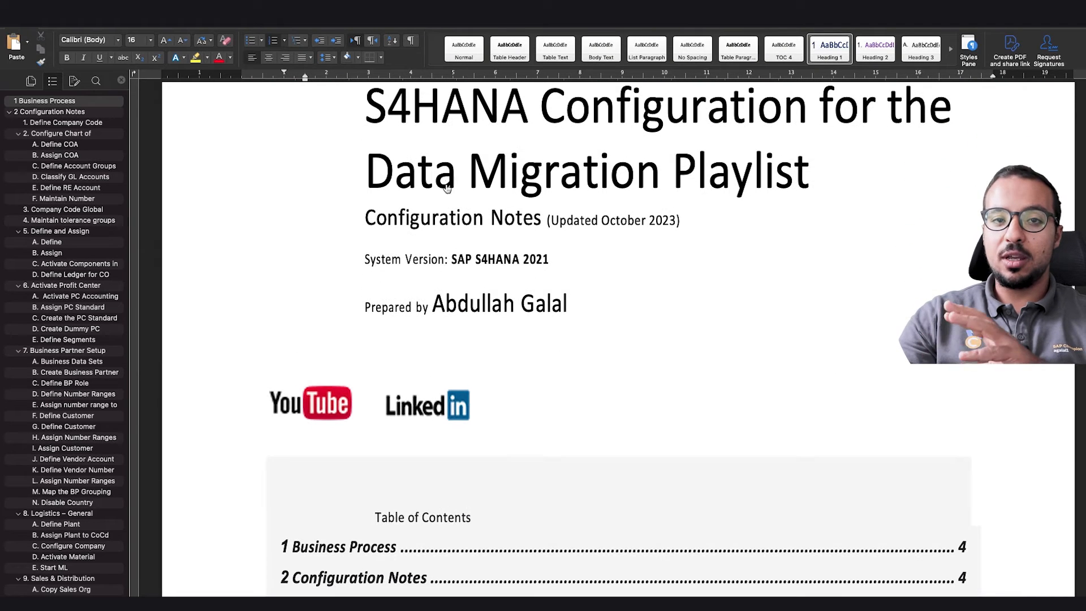
{"action": "scroll", "coordinate": [530, 209], "scroll_direction": "up", "scroll_amount": 2}
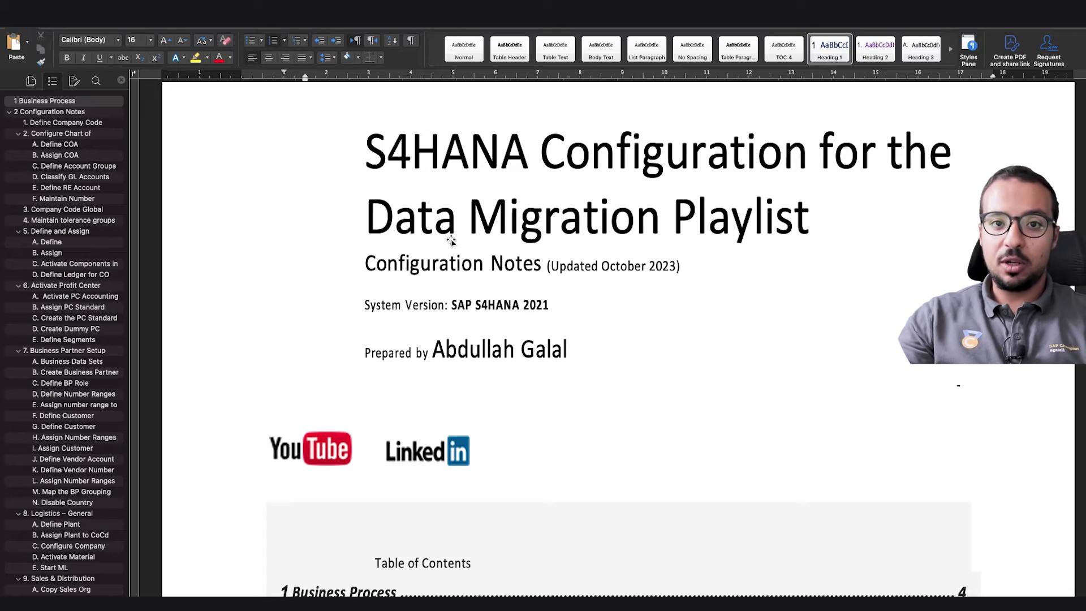
{"action": "scroll", "coordinate": [462, 269], "scroll_direction": "down", "scroll_amount": 5}
{"action": "scroll", "coordinate": [464, 275], "scroll_direction": "down", "scroll_amount": 20}
{"action": "scroll", "coordinate": [464, 276], "scroll_direction": "down", "scroll_amount": 7}
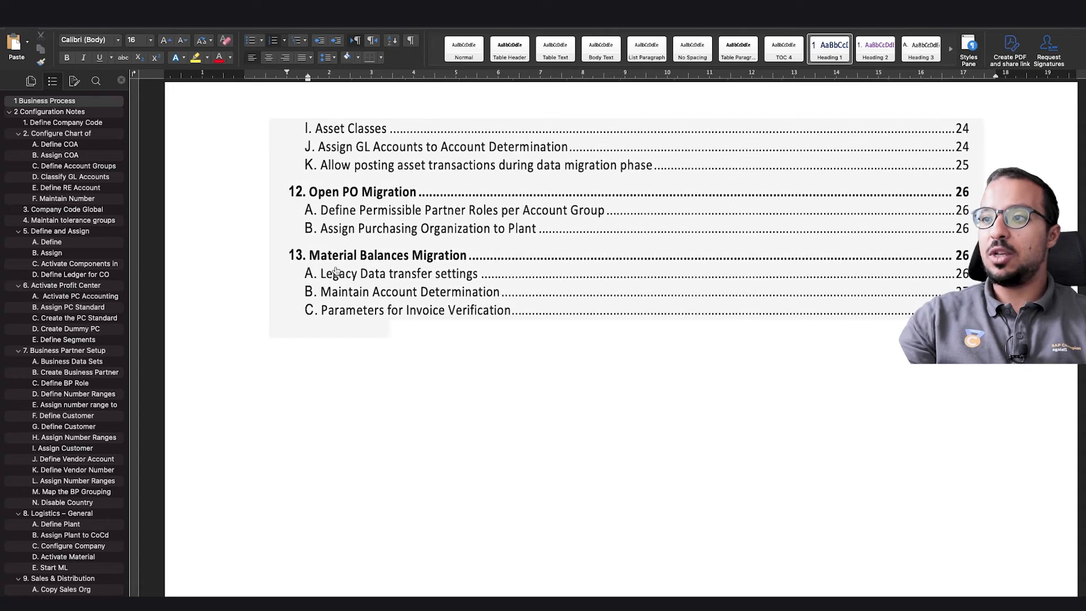
{"action": "left_click", "coordinate": [369, 257]}
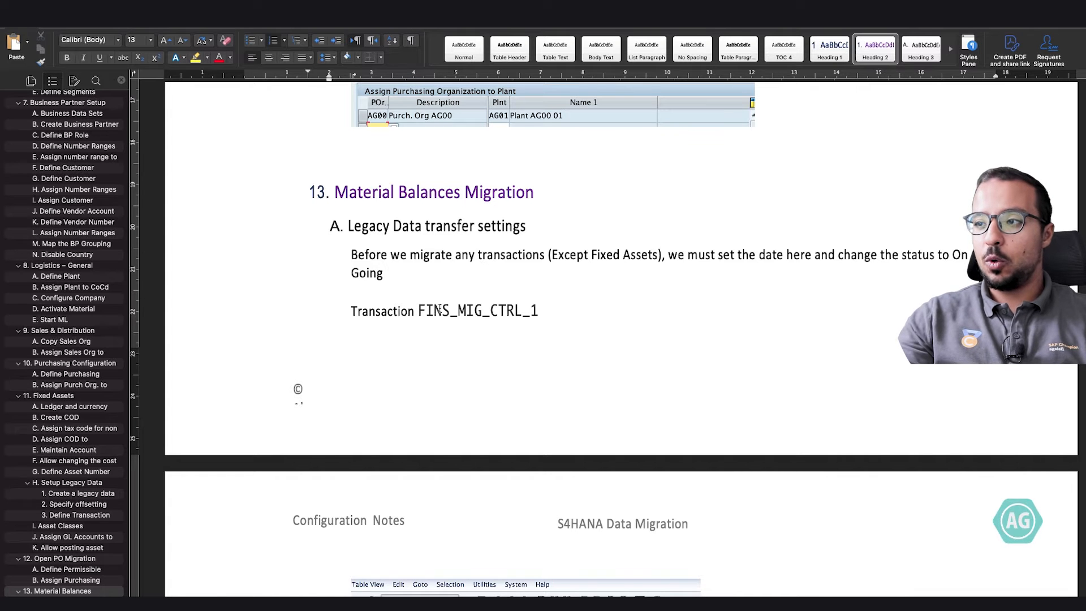
Step: Read the Legacy Data transfer settings and Maintain Account Determination subsections of the Material Balances Migration notes
{"action": "scroll", "coordinate": [555, 315], "scroll_direction": "down", "scroll_amount": 5}
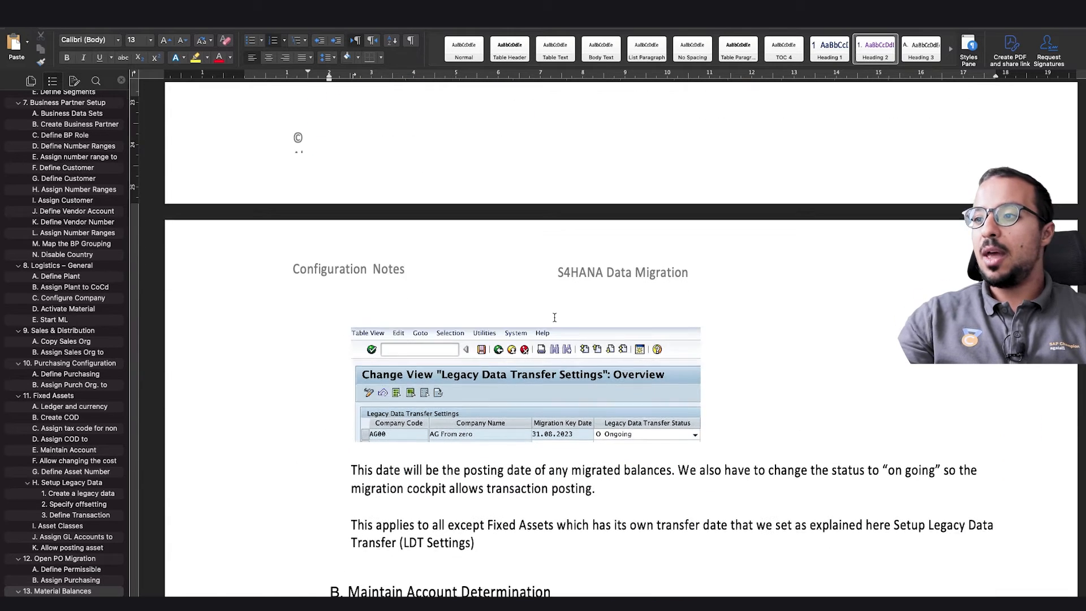
{"action": "scroll", "coordinate": [554, 318], "scroll_direction": "down", "scroll_amount": 2}
{"action": "scroll", "coordinate": [554, 357], "scroll_direction": "up", "scroll_amount": 5}
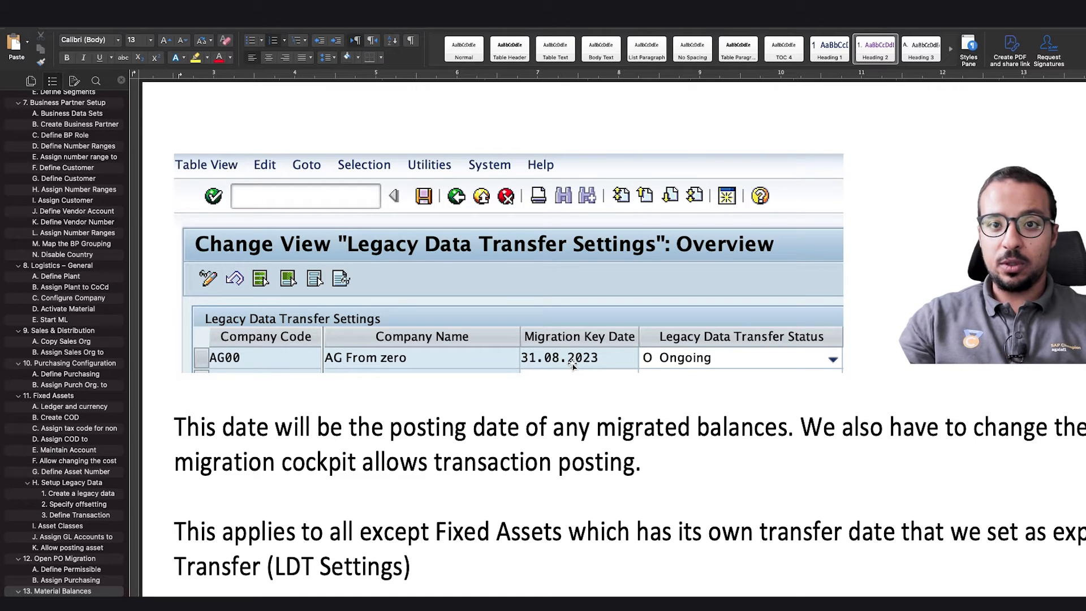
{"action": "scroll", "coordinate": [219, 428], "scroll_direction": "down", "scroll_amount": 5}
{"action": "left_click", "coordinate": [219, 430]}
{"action": "scroll", "coordinate": [219, 430], "scroll_direction": "down", "scroll_amount": 3}
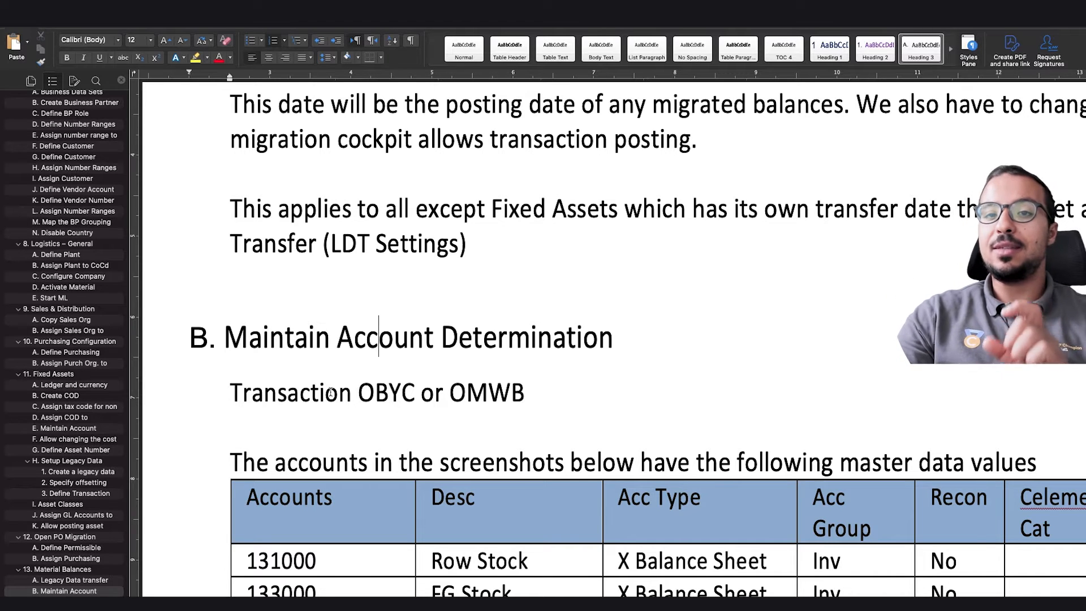
{"action": "scroll", "coordinate": [472, 411], "scroll_direction": "down", "scroll_amount": 3}
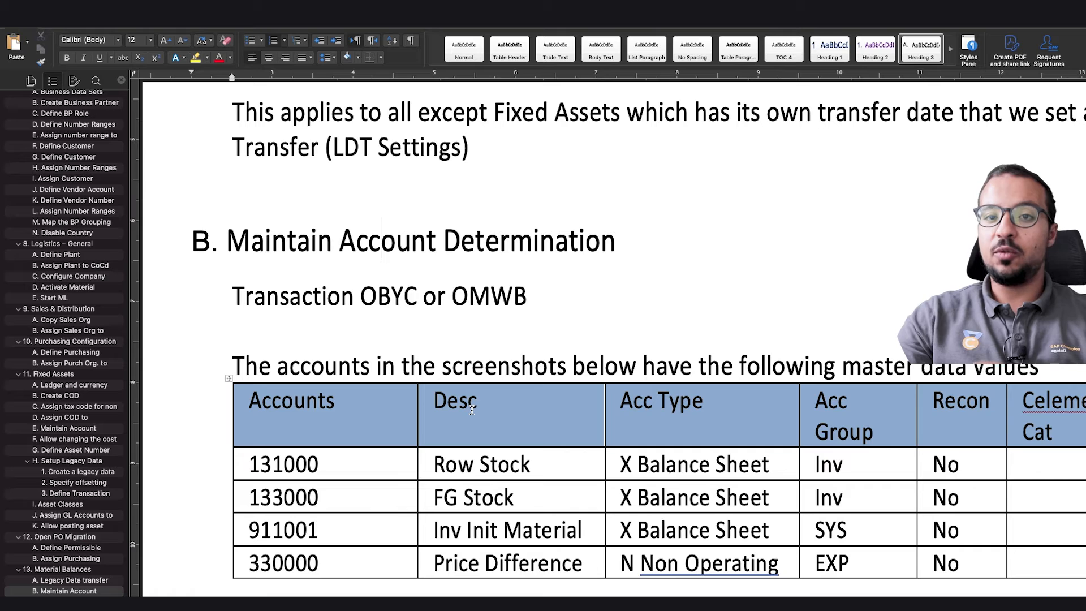
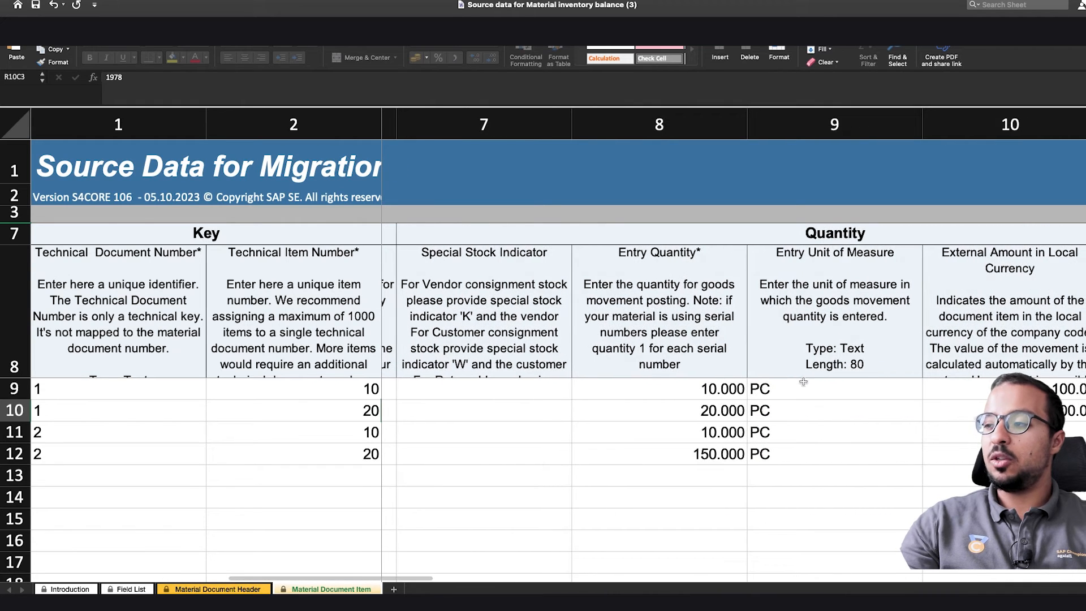
Step: In the Material inventory balance workbook in Excel, review the quantity, unit and local currency amount columns of the Material Document Item sheet
{"action": "scroll", "coordinate": [888, 398], "scroll_direction": "right", "scroll_amount": 1}
{"action": "scroll", "coordinate": [889, 398], "scroll_direction": "right", "scroll_amount": 5}
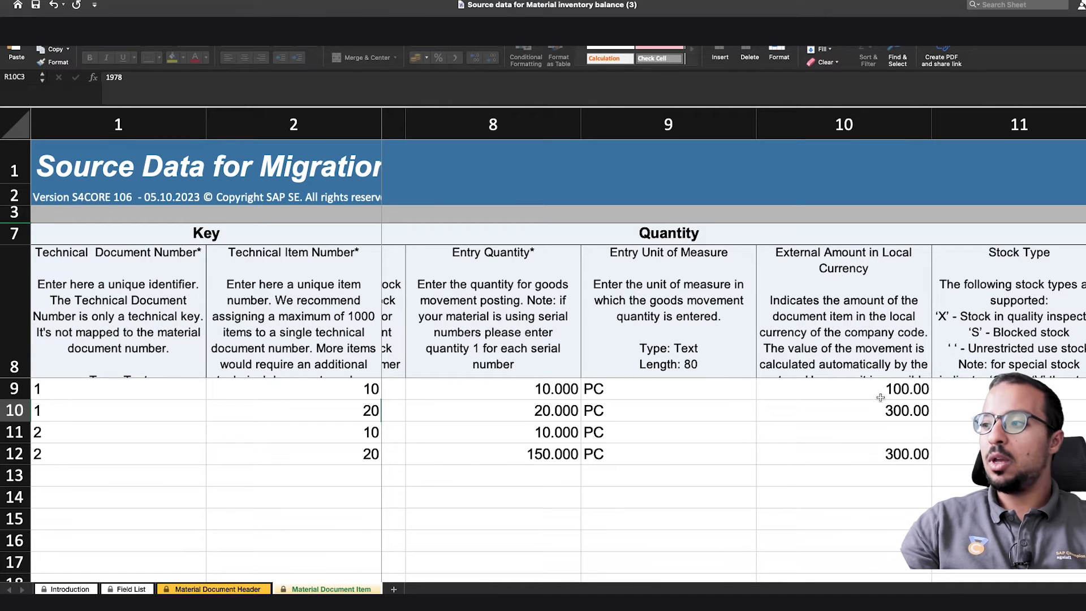
{"action": "scroll", "coordinate": [796, 393], "scroll_direction": "left", "scroll_amount": 10}
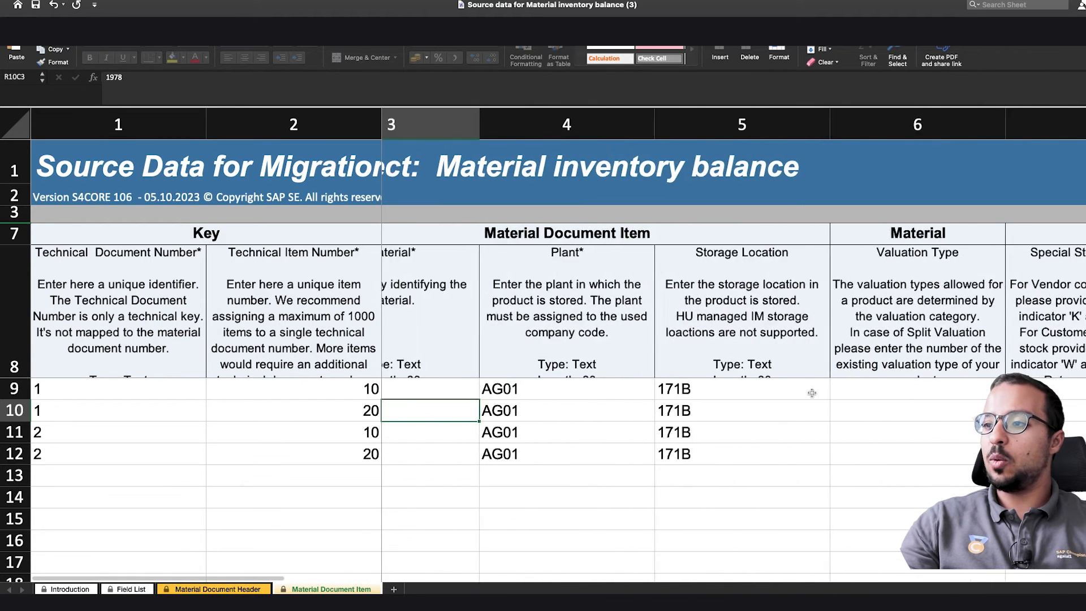
{"action": "scroll", "coordinate": [610, 403], "scroll_direction": "left", "scroll_amount": 2}
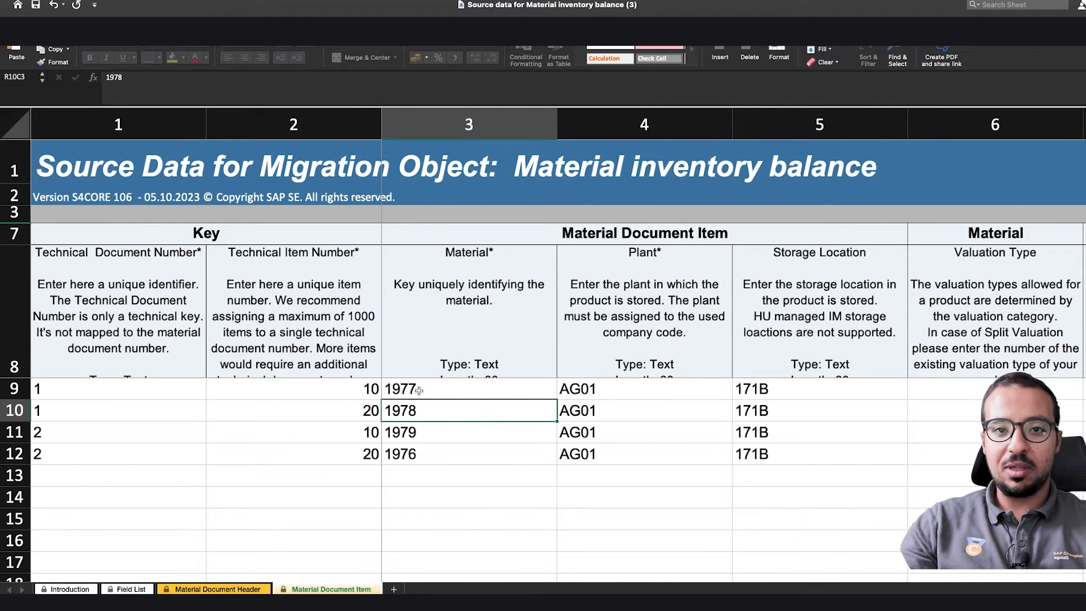
Step: Examine the Material column entries 1977, 1978, 1979 and 1976, comparing the finished products with the raw materials
{"action": "left_click", "coordinate": [438, 389]}
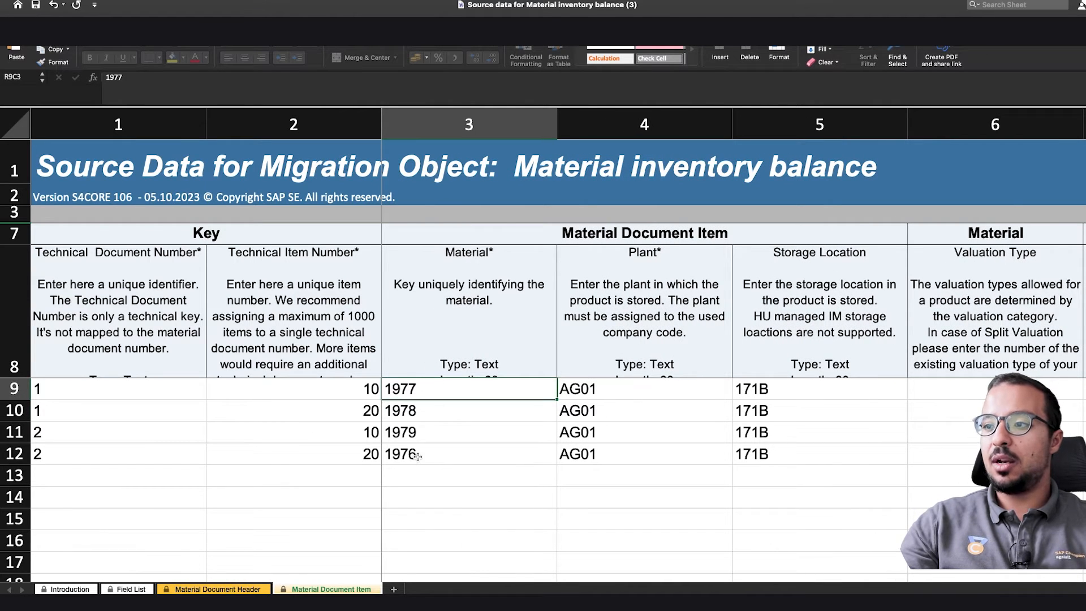
{"action": "left_click", "coordinate": [421, 412]}
{"action": "left_click", "coordinate": [401, 437]}
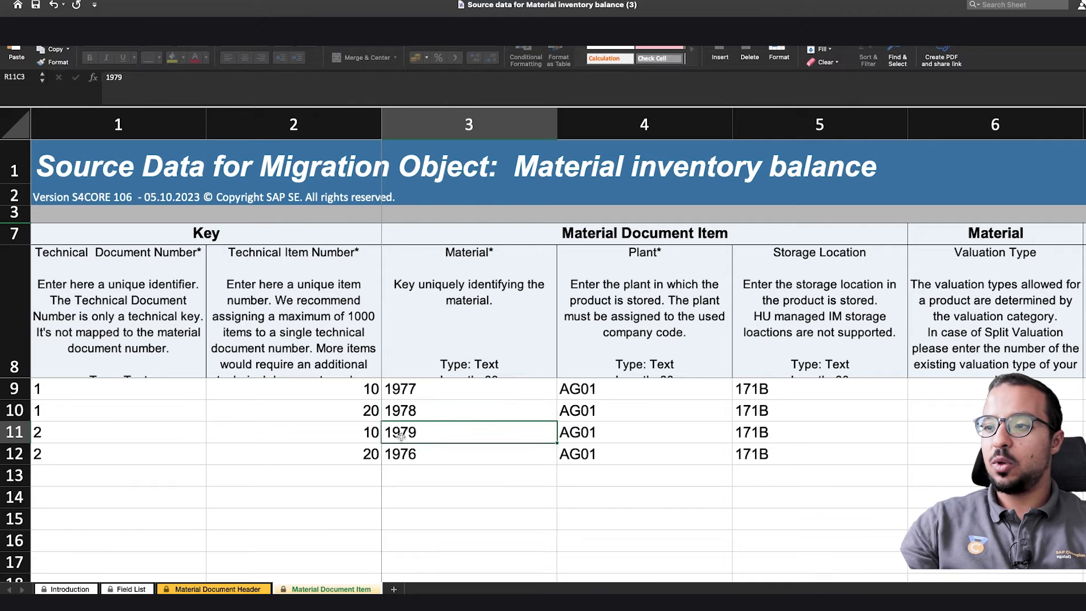
{"action": "left_click", "coordinate": [426, 453]}
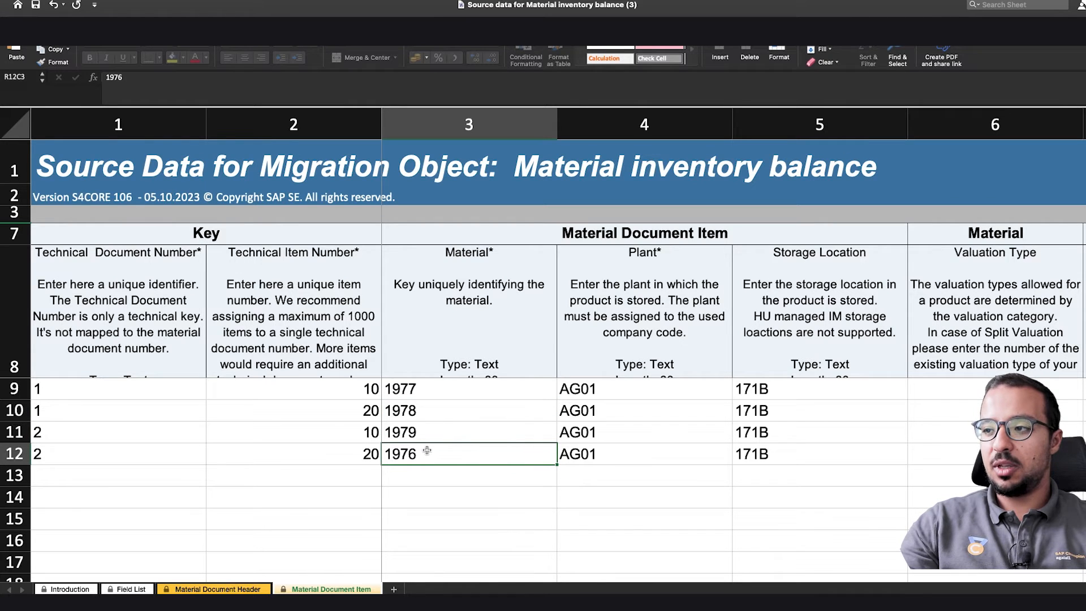
{"action": "left_click", "coordinate": [427, 411]}
{"action": "left_click", "coordinate": [428, 426]}
{"action": "left_click", "coordinate": [431, 410]}
{"action": "scroll", "coordinate": [432, 415], "scroll_direction": "down", "scroll_amount": 1}
{"action": "left_click", "coordinate": [431, 427]}
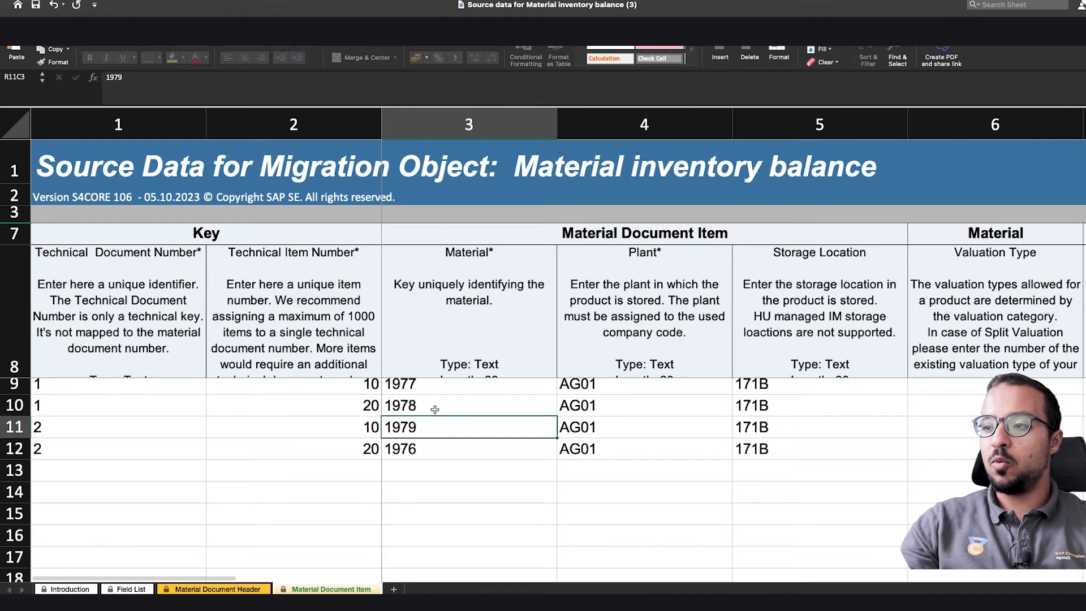
{"action": "scroll", "coordinate": [435, 409], "scroll_direction": "up", "scroll_amount": 1}
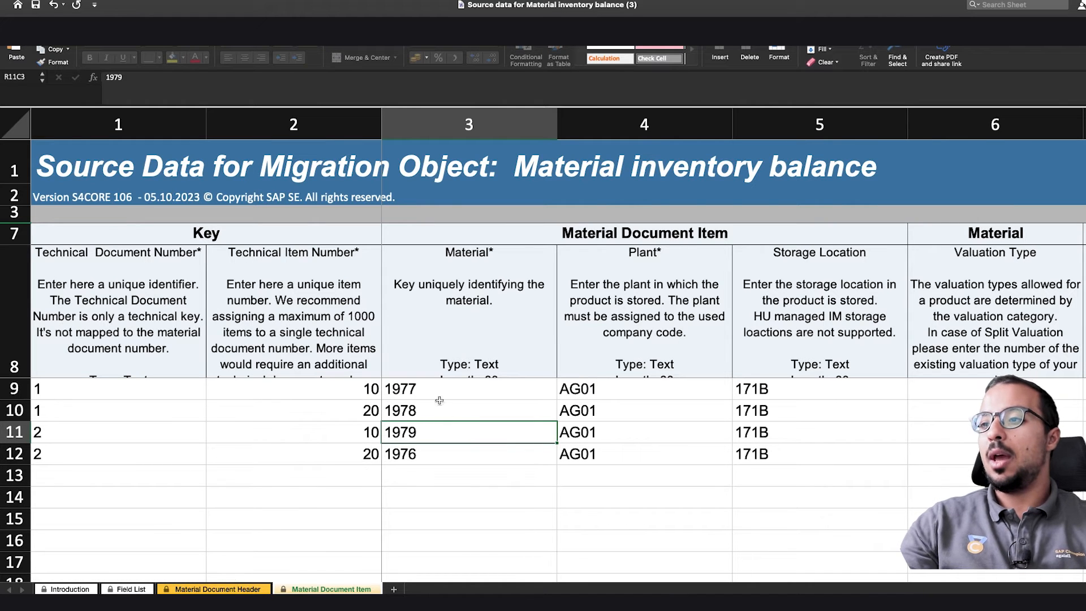
{"action": "left_click", "coordinate": [428, 389]}
{"action": "left_click", "coordinate": [425, 453]}
{"action": "left_click", "coordinate": [424, 390]}
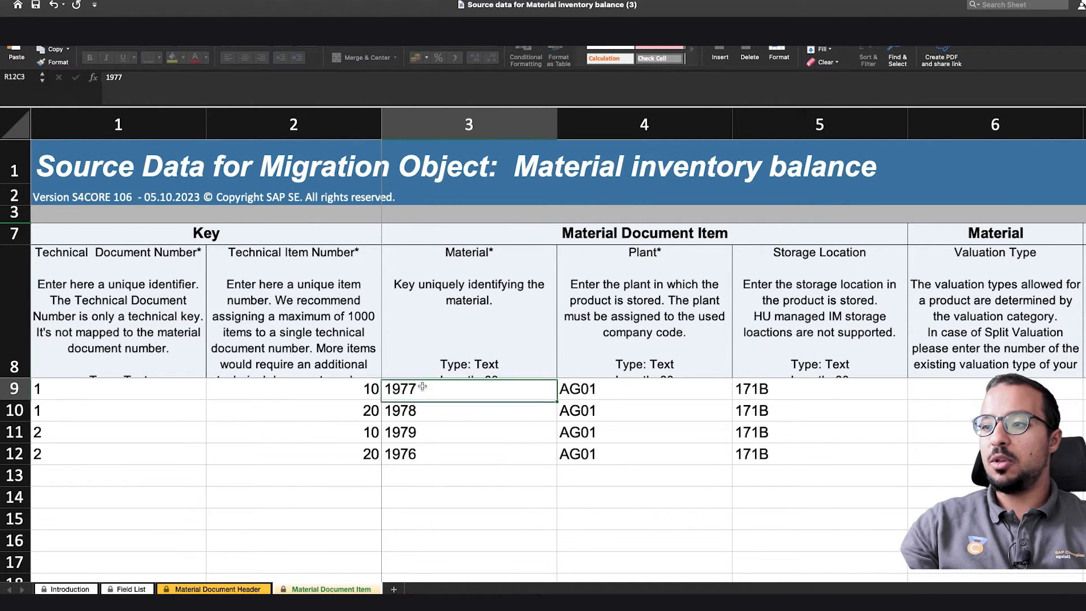
{"action": "left_click", "coordinate": [424, 460]}
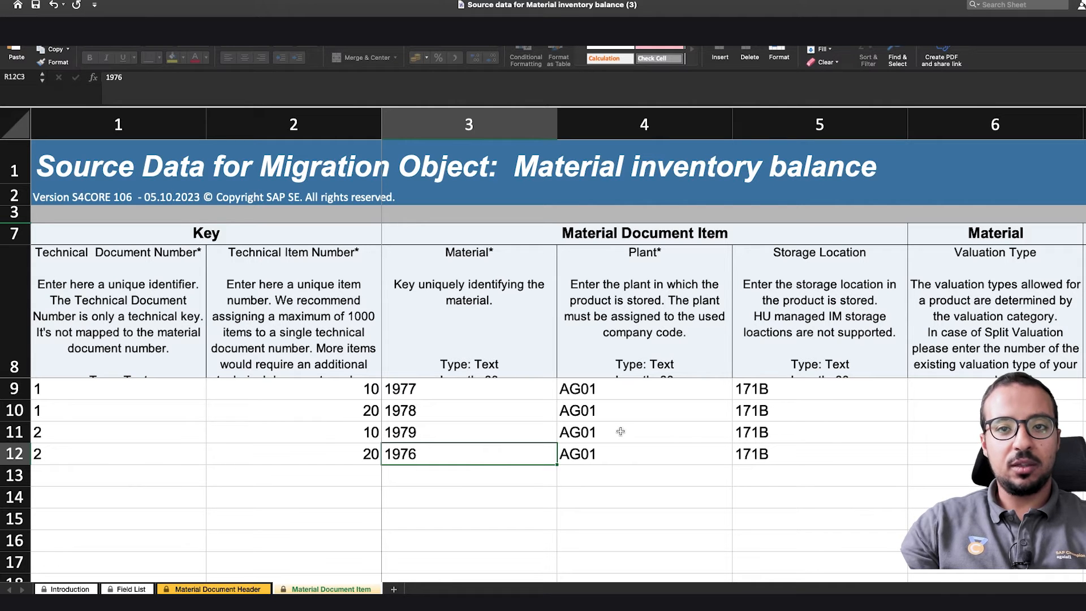
Step: Examine the Entry Quantity of each of the four items on the Material Document Item sheet
{"action": "scroll", "coordinate": [620, 432], "scroll_direction": "right", "scroll_amount": 5}
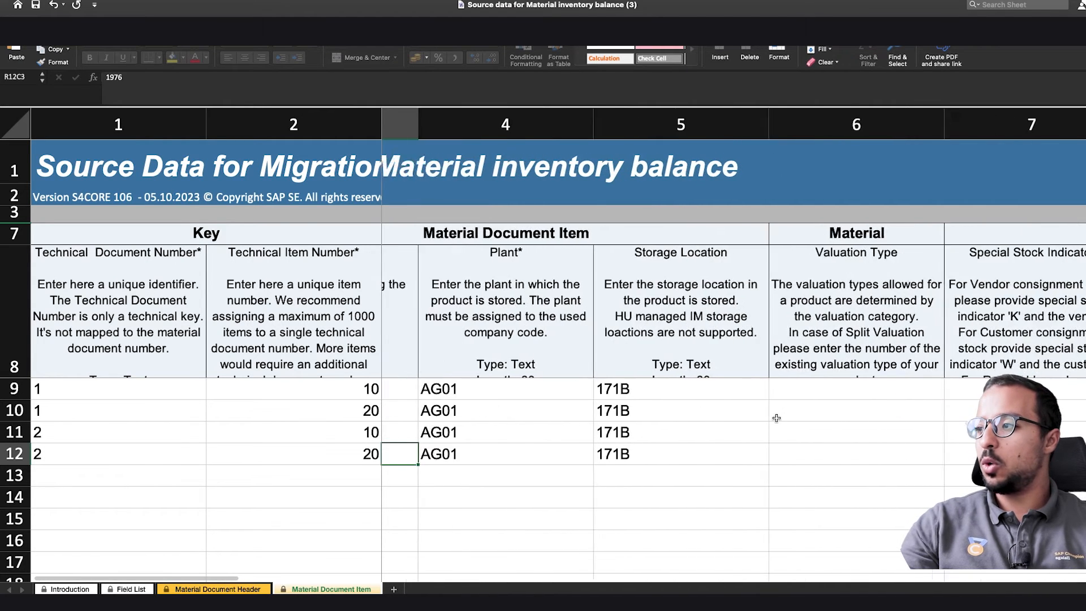
{"action": "scroll", "coordinate": [565, 407], "scroll_direction": "right", "scroll_amount": 5}
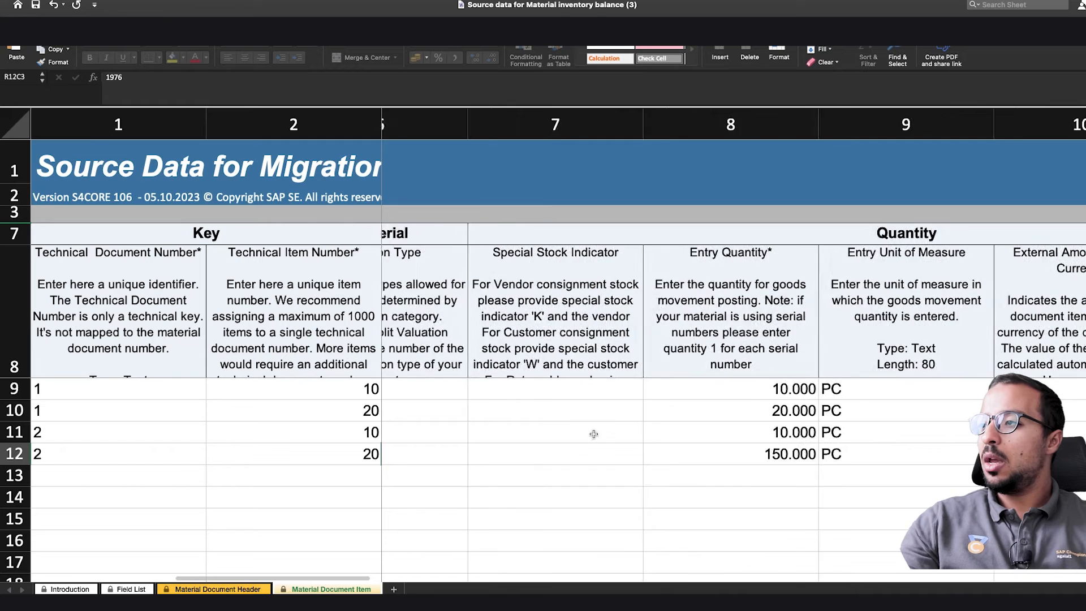
{"action": "left_click", "coordinate": [736, 392]}
{"action": "left_click", "coordinate": [729, 410]}
{"action": "left_click", "coordinate": [725, 432]}
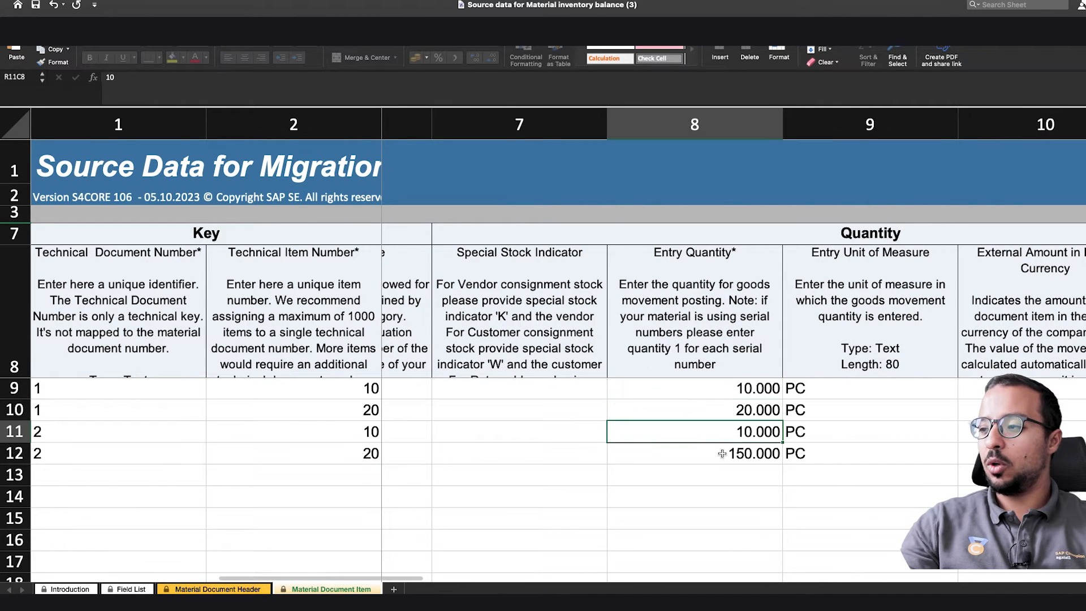
{"action": "left_click", "coordinate": [723, 454]}
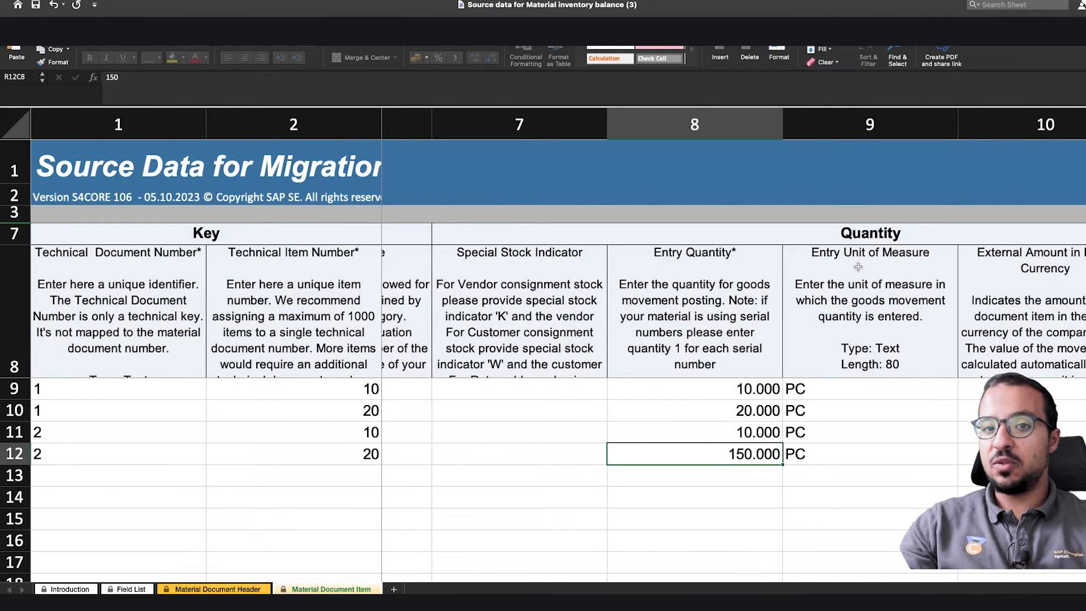
Step: Check the Entry Unit of Measure of the first item against the Unit column of the Materials List in SAP GUI
{"action": "left_click", "coordinate": [799, 387]}
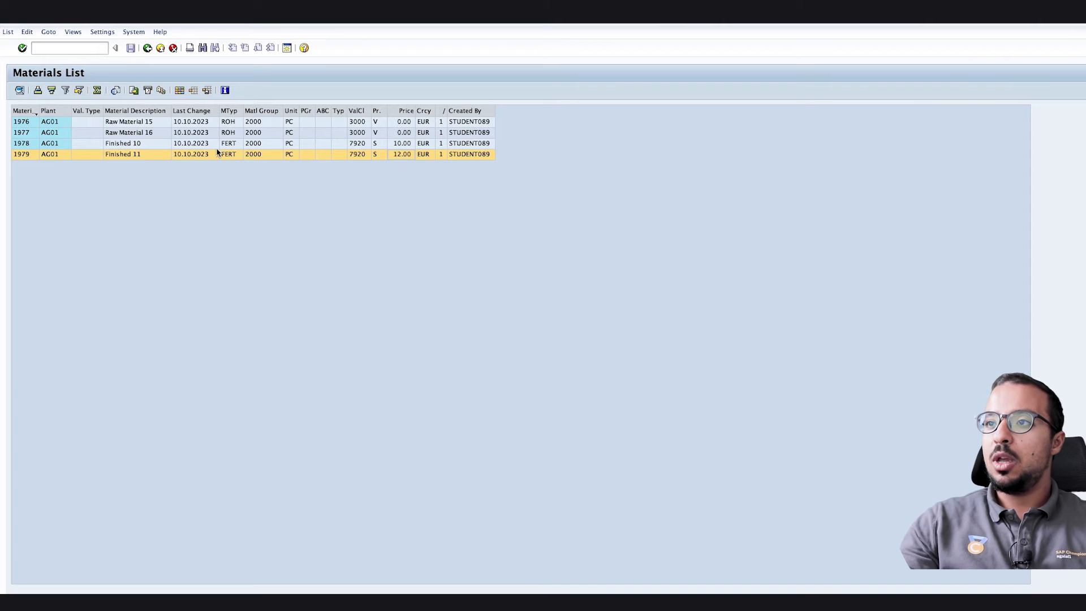
{"action": "left_click_drag", "start_coordinate": [301, 111], "coordinate": [377, 118]}
{"action": "left_click", "coordinate": [317, 124]}
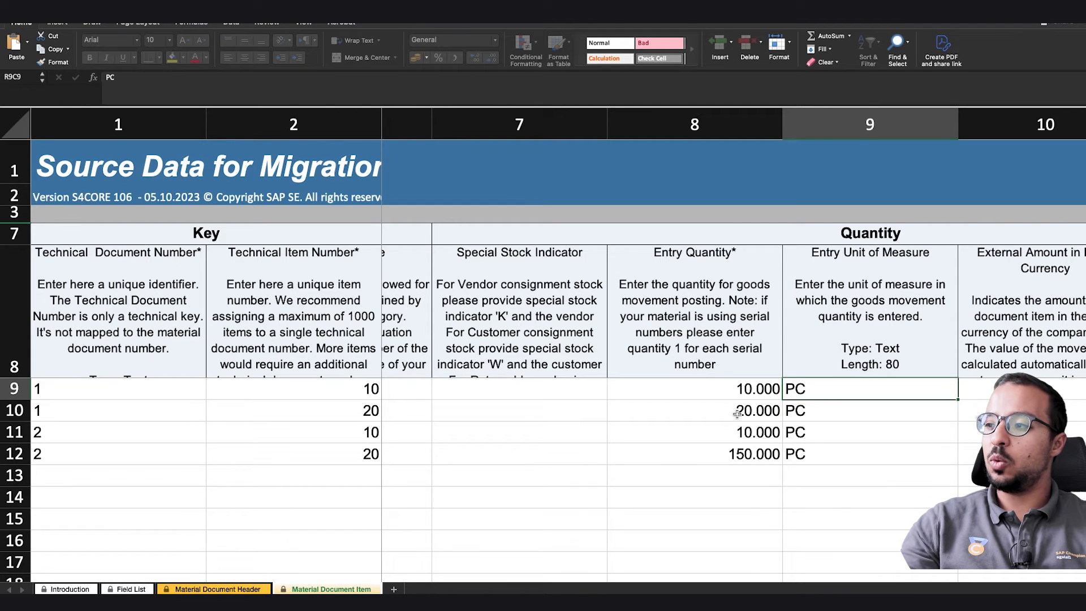
Step: Back in the Excel workbook, examine the External Amount in Local Currency column and compare the first item's amount with its quantity
{"action": "scroll", "coordinate": [764, 454], "scroll_direction": "right", "scroll_amount": 5}
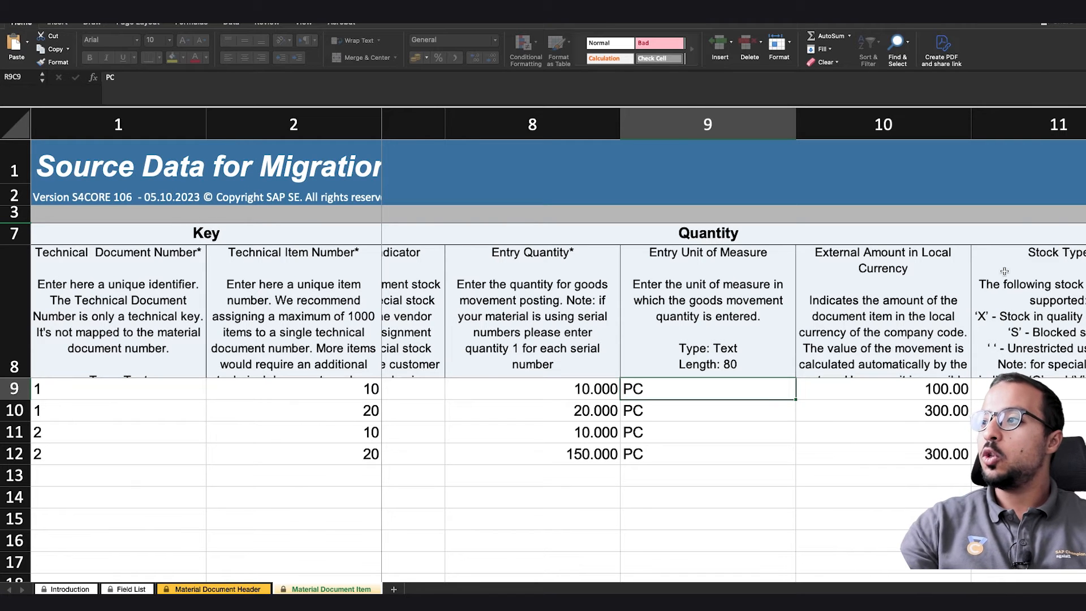
{"action": "left_click", "coordinate": [887, 339]}
{"action": "left_click_drag", "start_coordinate": [885, 387], "coordinate": [877, 440]}
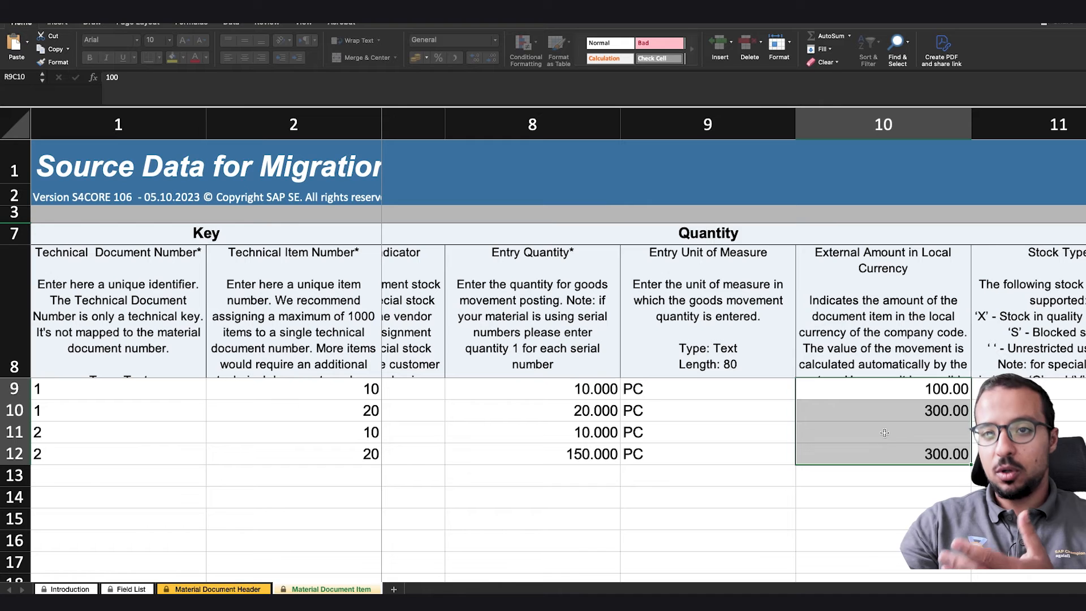
{"action": "left_click", "coordinate": [903, 390]}
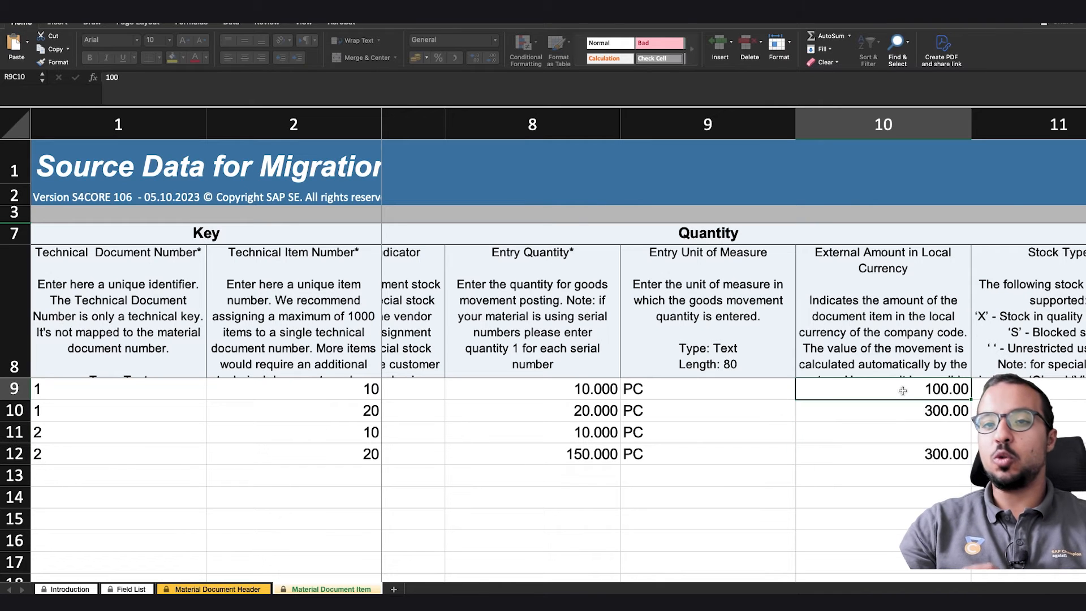
{"action": "left_click", "coordinate": [568, 388]}
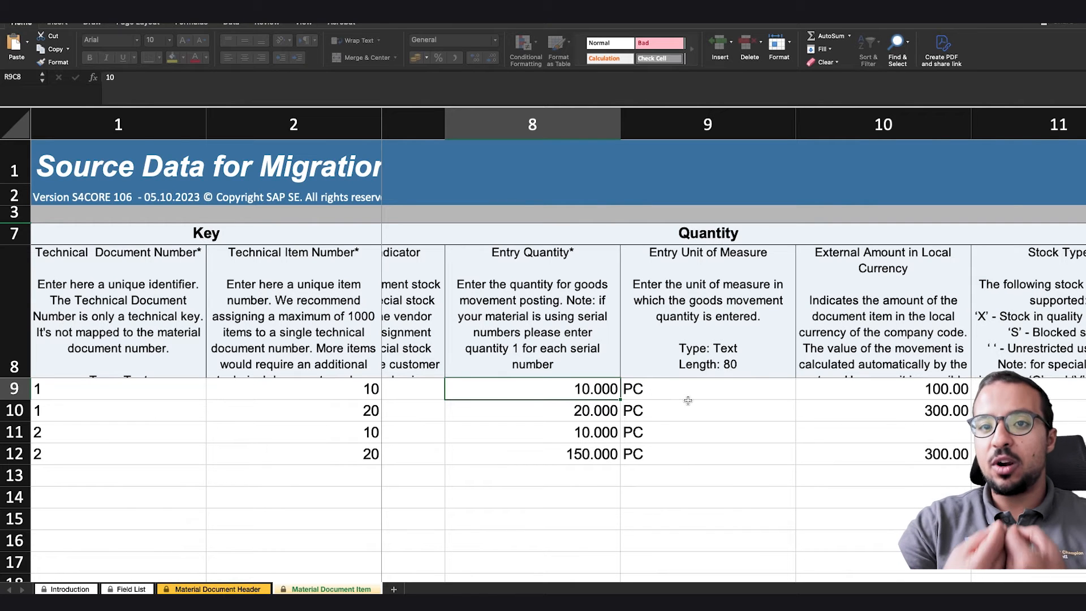
{"action": "scroll", "coordinate": [906, 396], "scroll_direction": "left", "scroll_amount": 1}
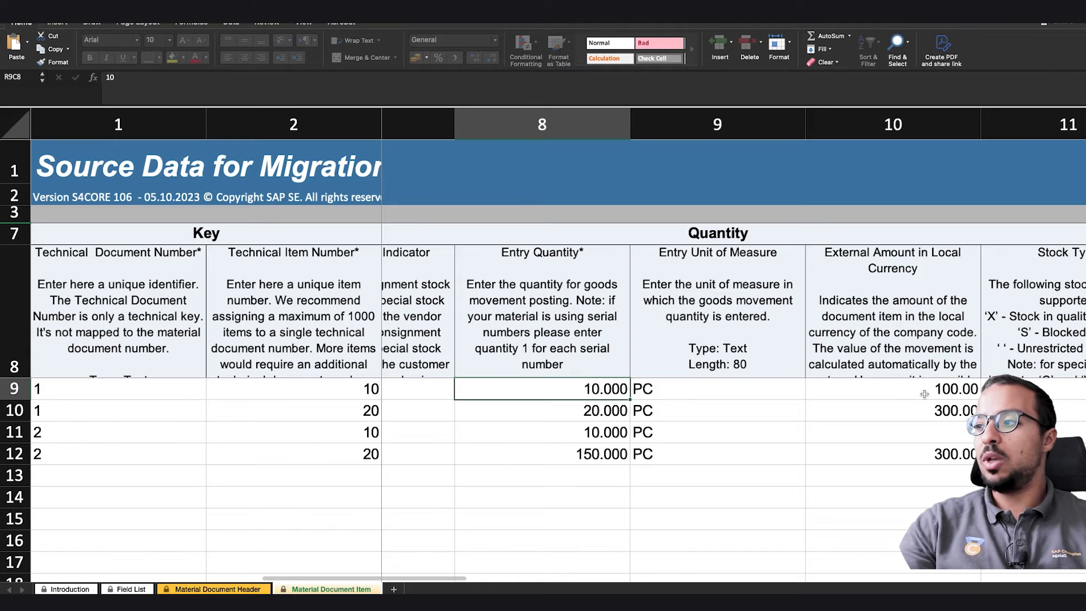
{"action": "left_click", "coordinate": [924, 399]}
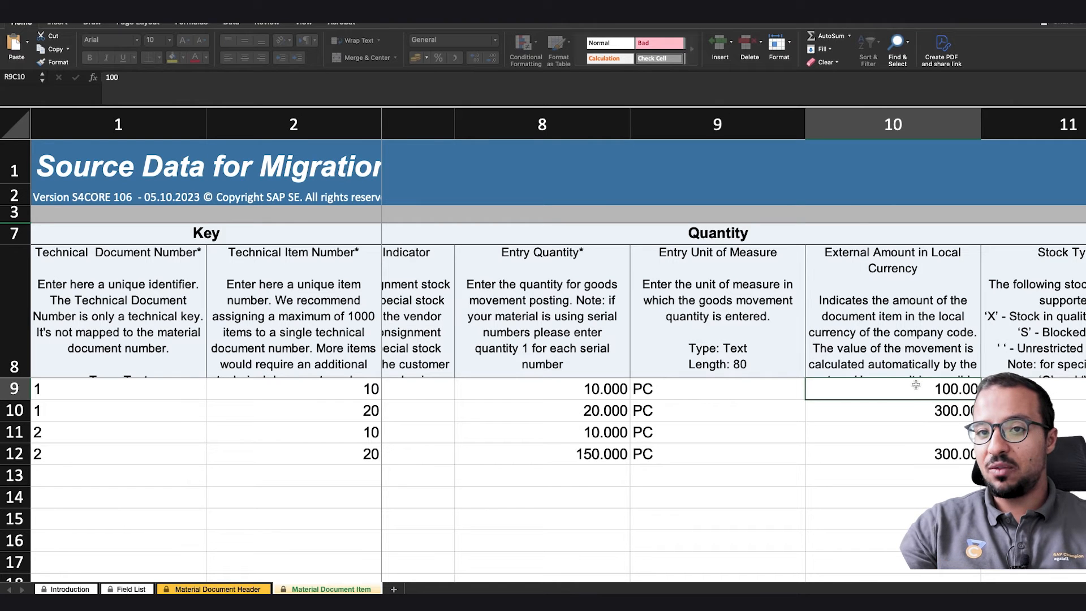
Step: Compare the entry quantities of the second and third items with their External Amount in Local Currency cells
{"action": "left_click", "coordinate": [522, 414]}
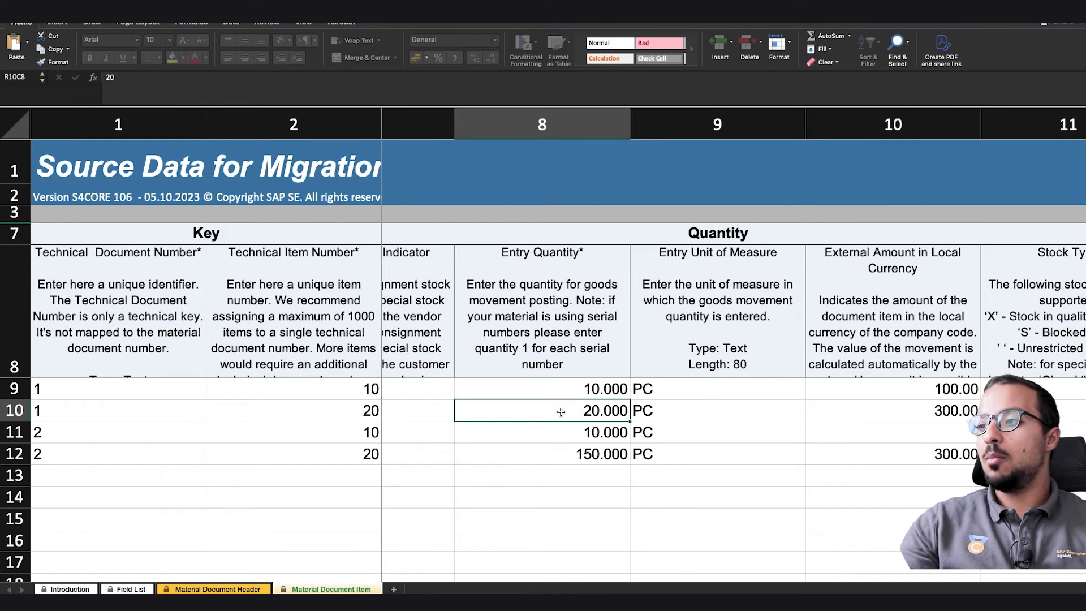
{"action": "scroll", "coordinate": [915, 410], "scroll_direction": "left", "scroll_amount": 1}
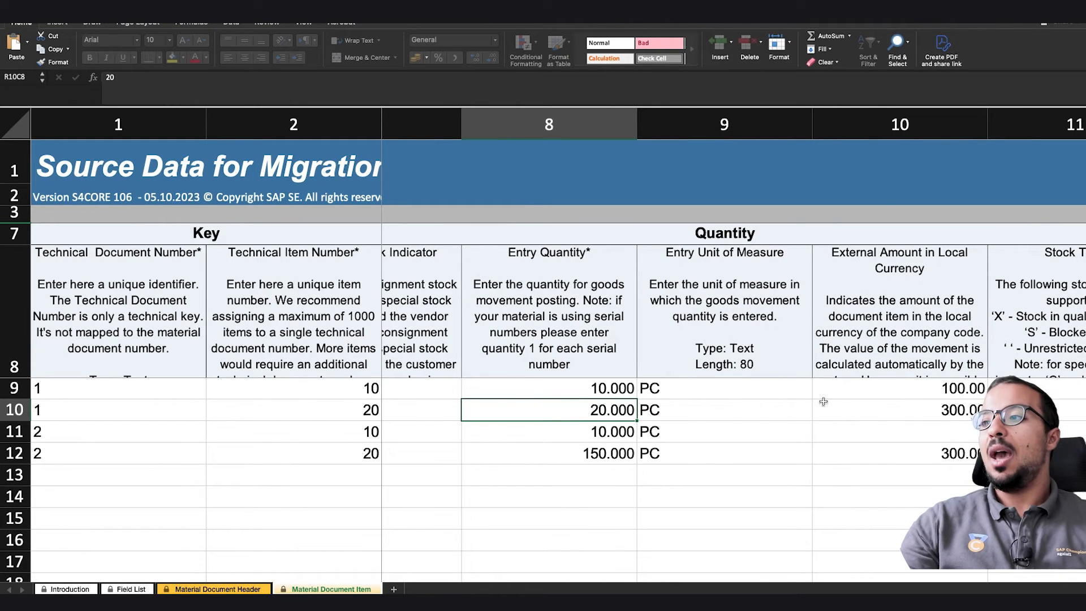
{"action": "scroll", "coordinate": [590, 412], "scroll_direction": "left", "scroll_amount": 1}
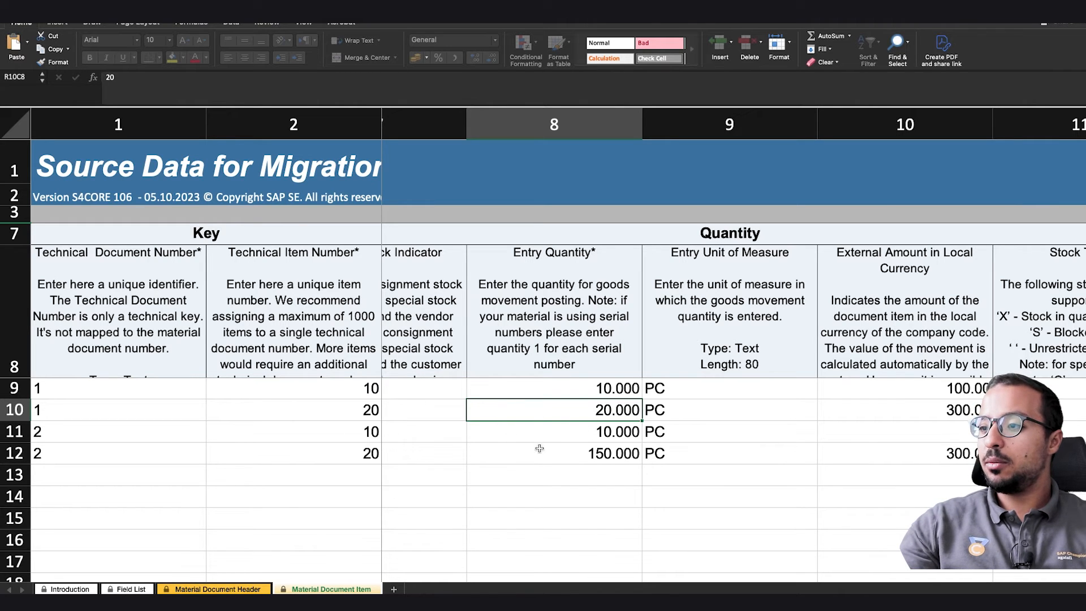
{"action": "left_click", "coordinate": [600, 439]}
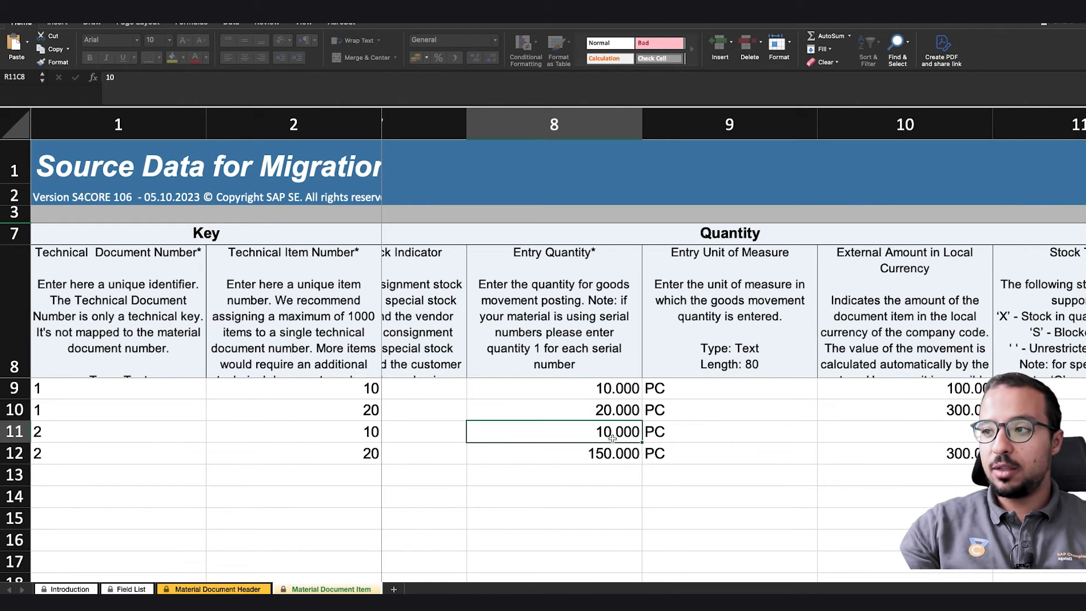
{"action": "scroll", "coordinate": [905, 430], "scroll_direction": "left", "scroll_amount": 1}
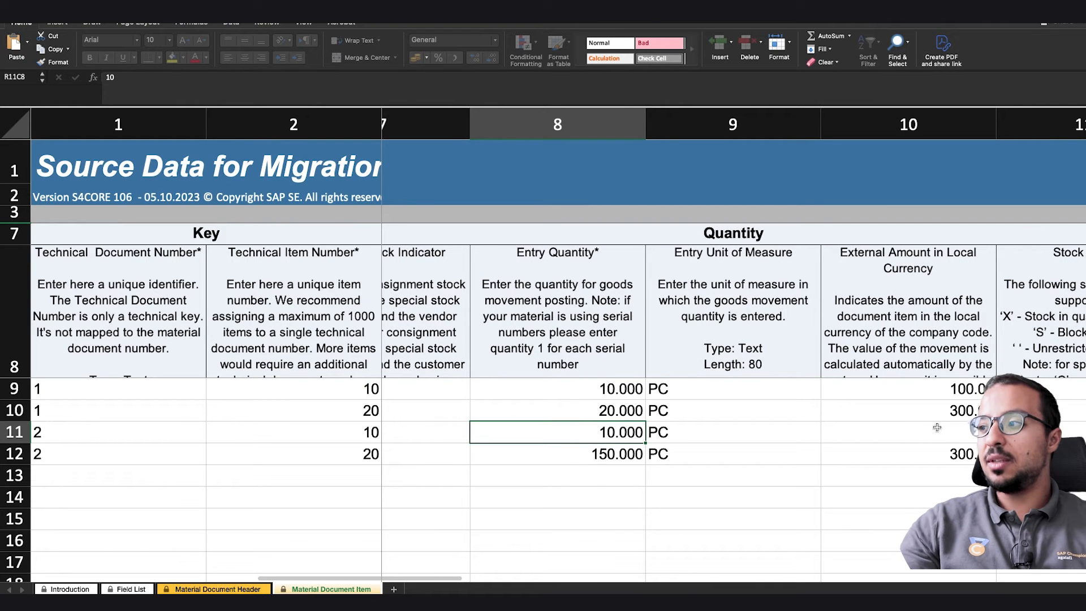
{"action": "left_click", "coordinate": [938, 428]}
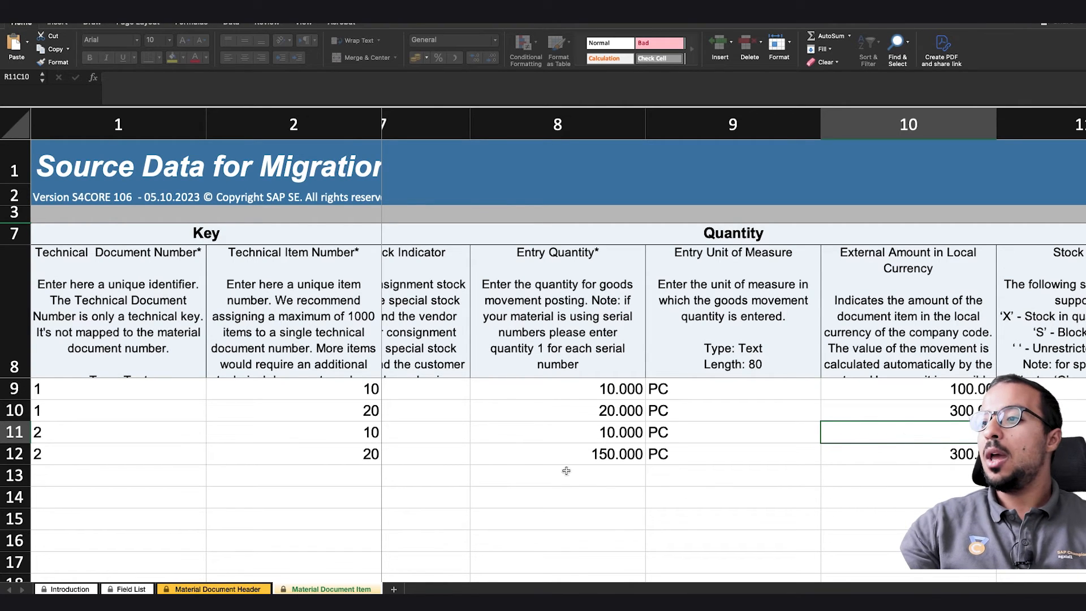
Step: Compare the fourth item's entry quantity with its External Amount in Local Currency
{"action": "scroll", "coordinate": [559, 454], "scroll_direction": "left", "scroll_amount": 1}
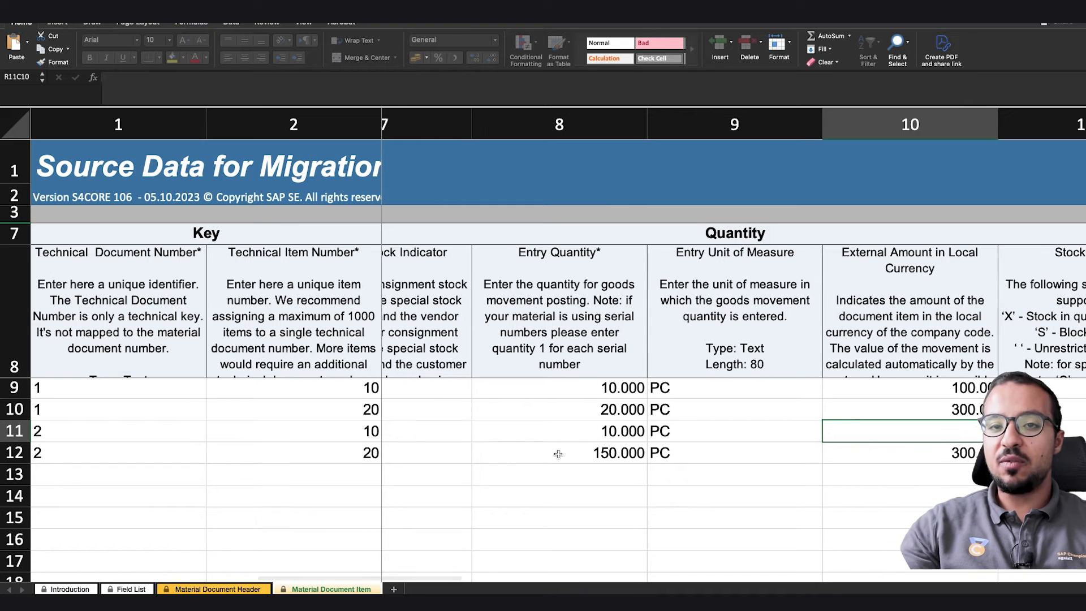
{"action": "left_click", "coordinate": [597, 457]}
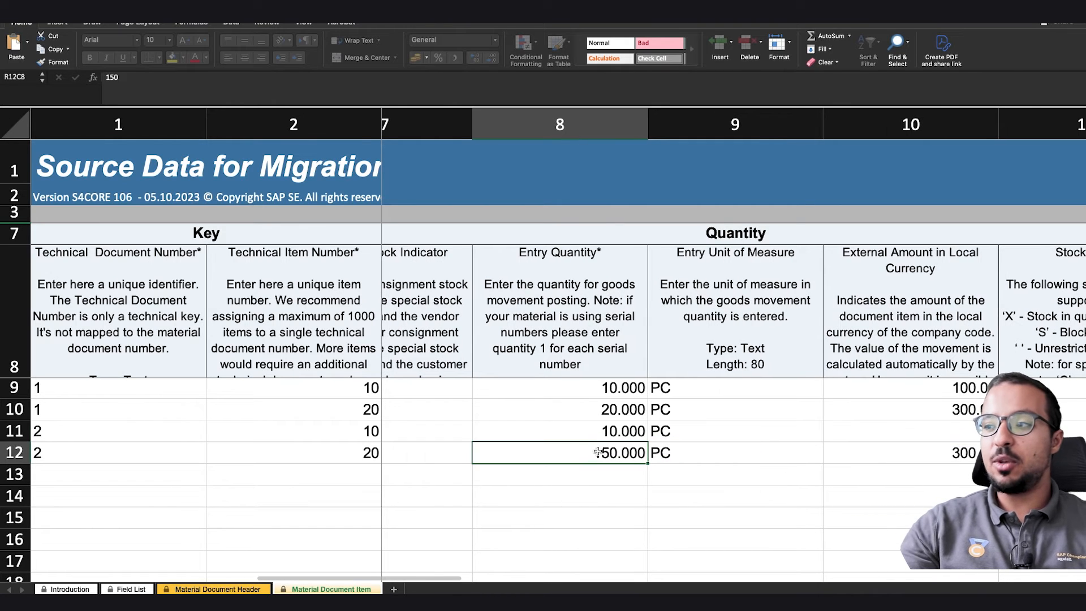
{"action": "left_click", "coordinate": [937, 457]}
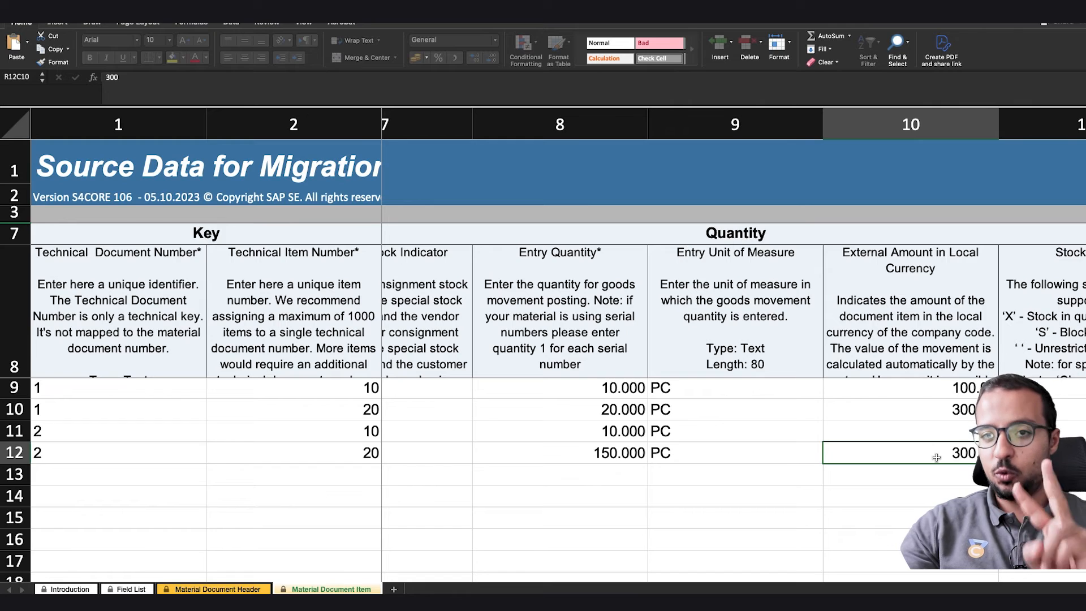
Step: Look through the remaining columns of the sheet, covering Stock Type, Batch, General, Partner and serial number fields
{"action": "scroll", "coordinate": [918, 455], "scroll_direction": "right", "scroll_amount": 5}
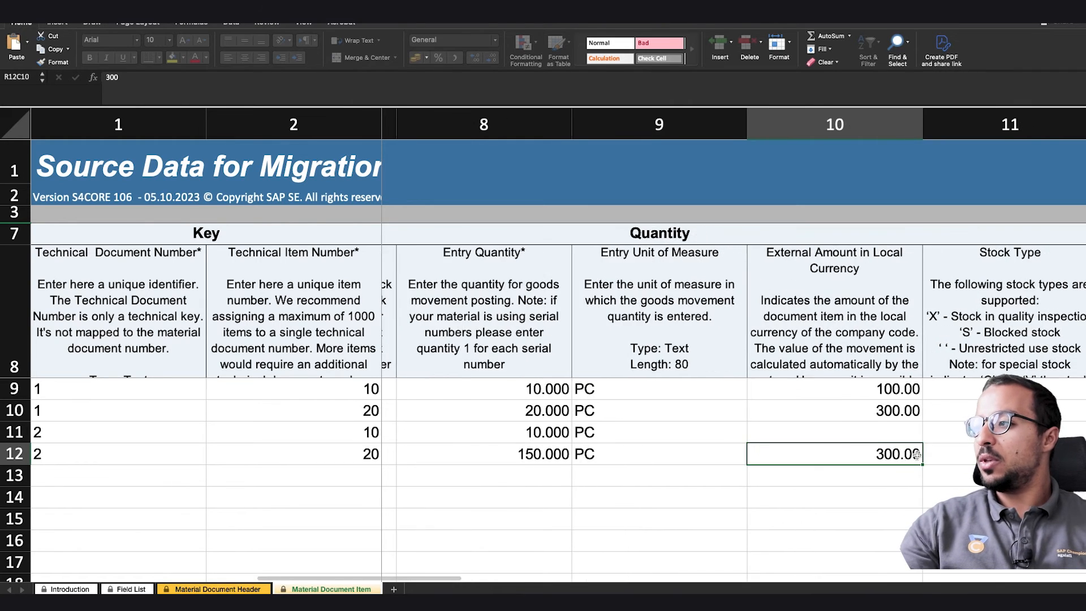
{"action": "scroll", "coordinate": [917, 455], "scroll_direction": "right", "scroll_amount": 5}
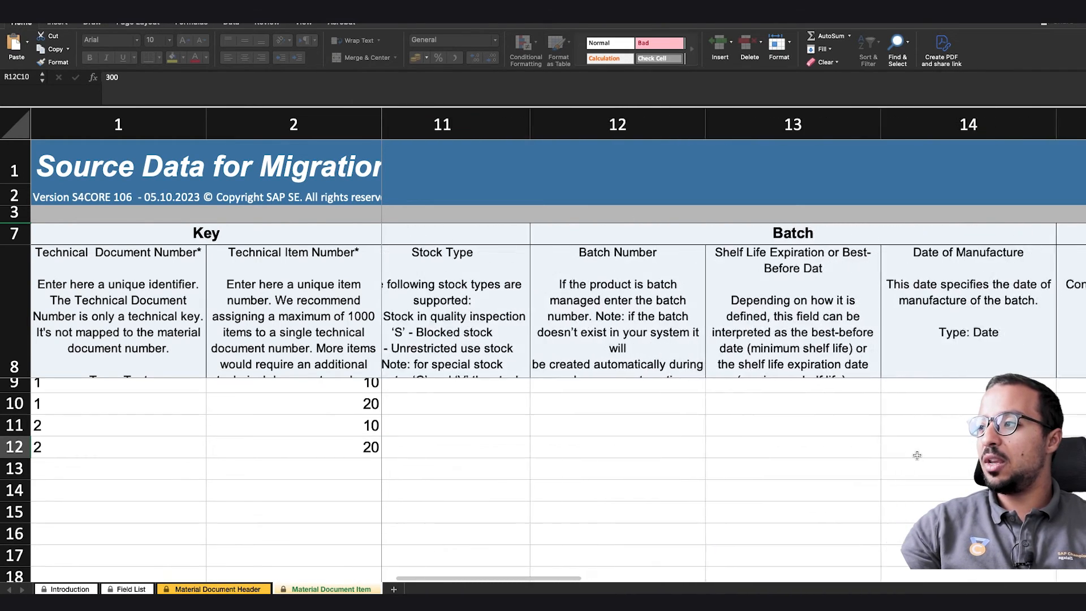
{"action": "scroll", "coordinate": [918, 457], "scroll_direction": "right", "scroll_amount": 3}
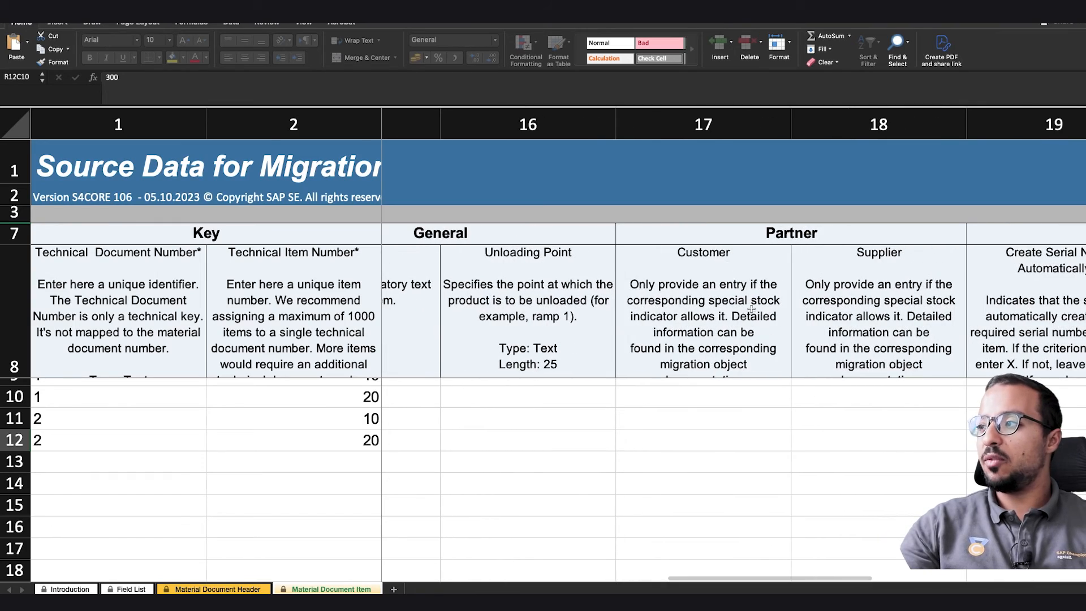
{"action": "scroll", "coordinate": [752, 308], "scroll_direction": "right", "scroll_amount": 6}
{"action": "scroll", "coordinate": [891, 395], "scroll_direction": "right", "scroll_amount": 3}
{"action": "scroll", "coordinate": [887, 395], "scroll_direction": "left", "scroll_amount": 8}
{"action": "scroll", "coordinate": [886, 396], "scroll_direction": "left", "scroll_amount": 4}
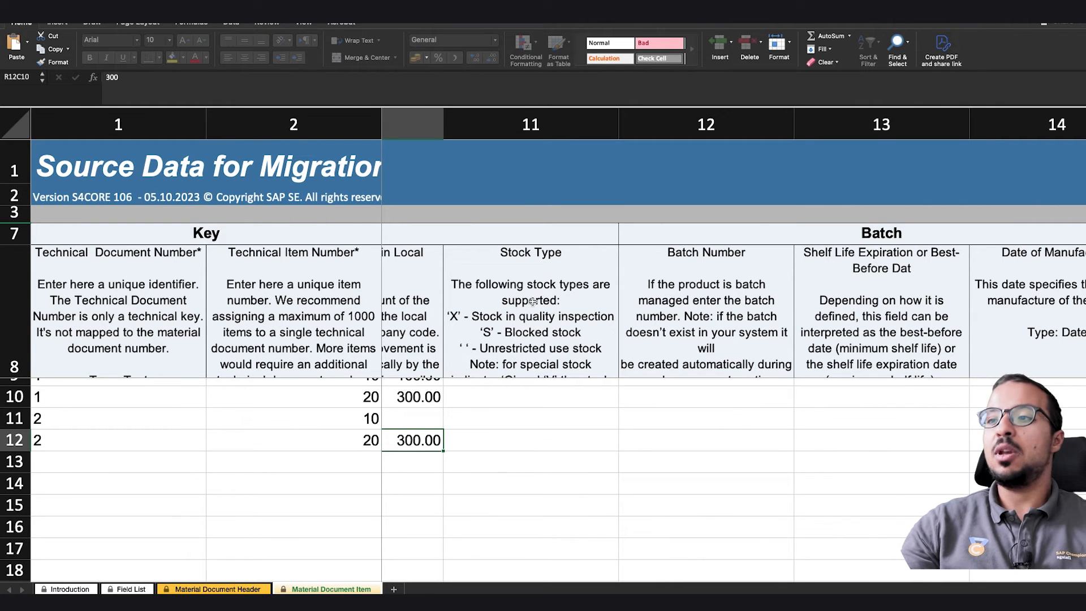
{"action": "scroll", "coordinate": [598, 433], "scroll_direction": "up", "scroll_amount": 1}
{"action": "scroll", "coordinate": [599, 435], "scroll_direction": "left", "scroll_amount": 2}
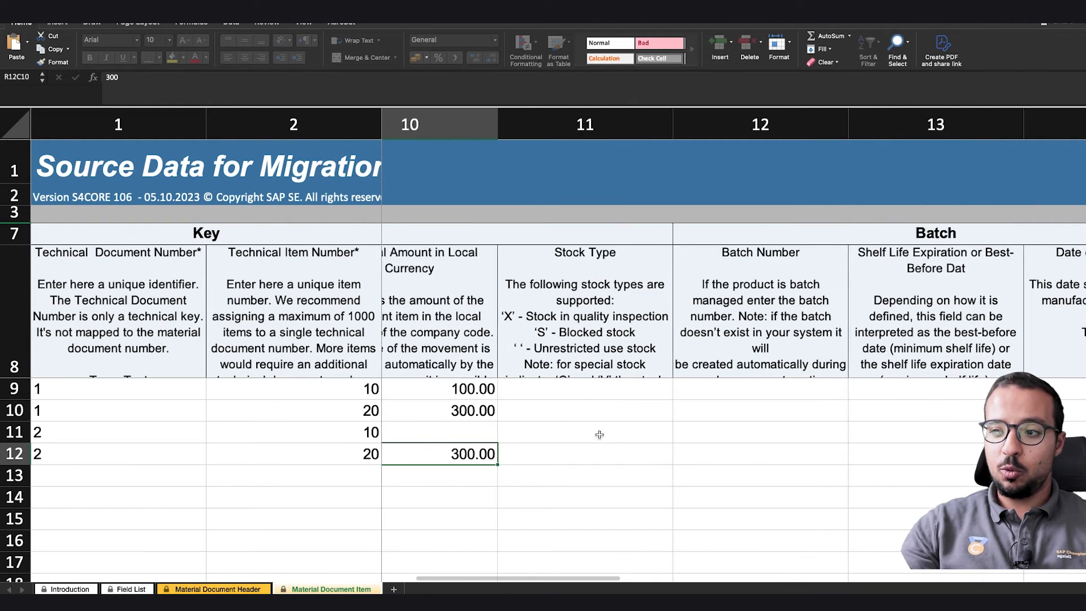
{"action": "scroll", "coordinate": [600, 435], "scroll_direction": "left", "scroll_amount": 2}
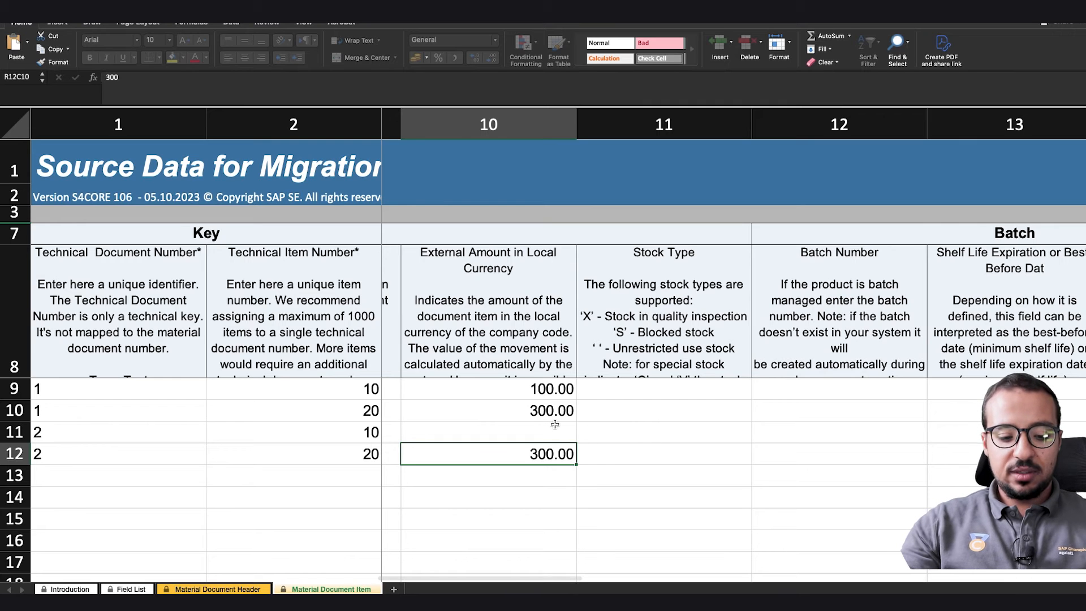
Step: Save the workbook, keeping the Excel 2004 XML Spreadsheet format, and switch to the SAP Migration Project in the browser
{"action": "key", "text": "super+s"}
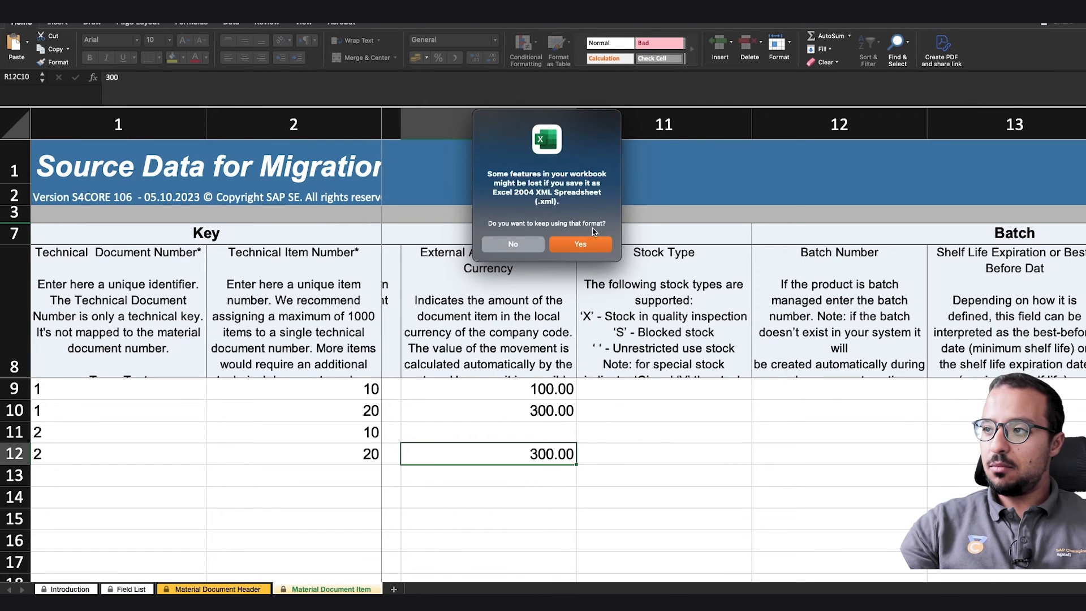
{"action": "left_click", "coordinate": [588, 245]}
{"action": "key", "text": "ctrl+Left"}
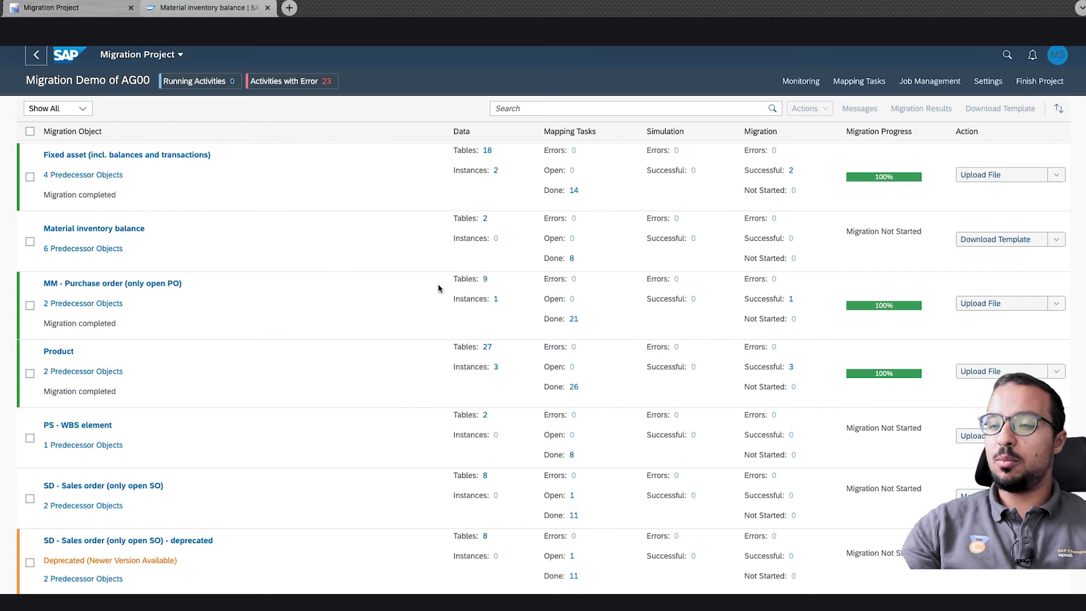
Step: Upload the file Source data for Material inventory balance (3).xml to the Material inventory balance migration object
{"action": "left_click", "coordinate": [1056, 239]}
{"action": "left_click", "coordinate": [984, 275]}
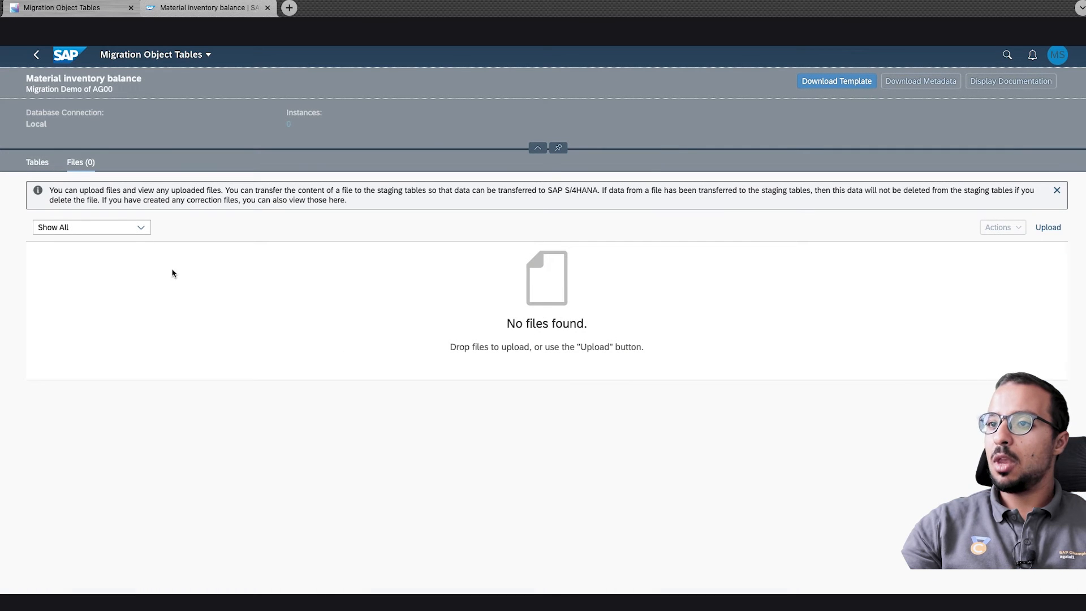
{"action": "left_click", "coordinate": [1045, 227]}
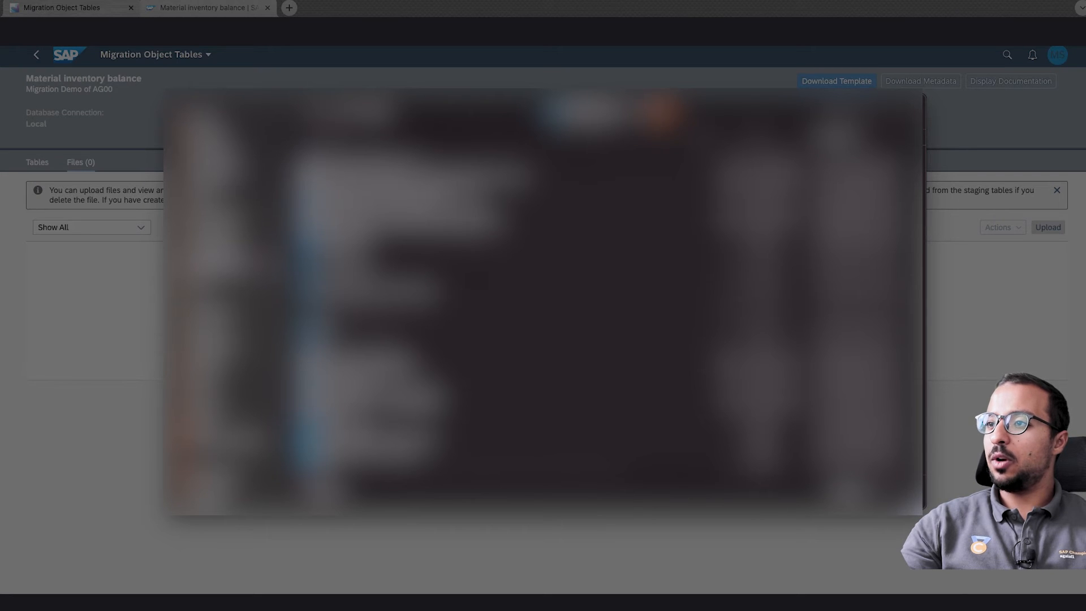
{"action": "scroll", "coordinate": [424, 196], "scroll_direction": "down", "scroll_amount": 1}
{"action": "left_click", "coordinate": [425, 192]}
{"action": "double_click", "coordinate": [424, 170]}
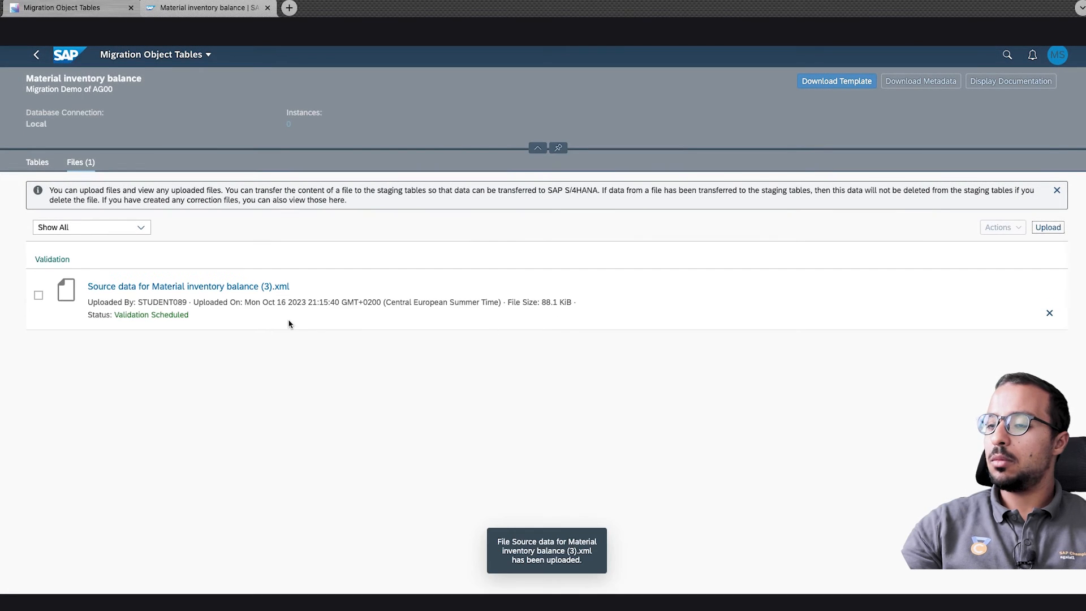
Step: Check the file validation and import activities in the migration project's Monitoring view, and return to the project's object list
{"action": "left_click", "coordinate": [36, 56]}
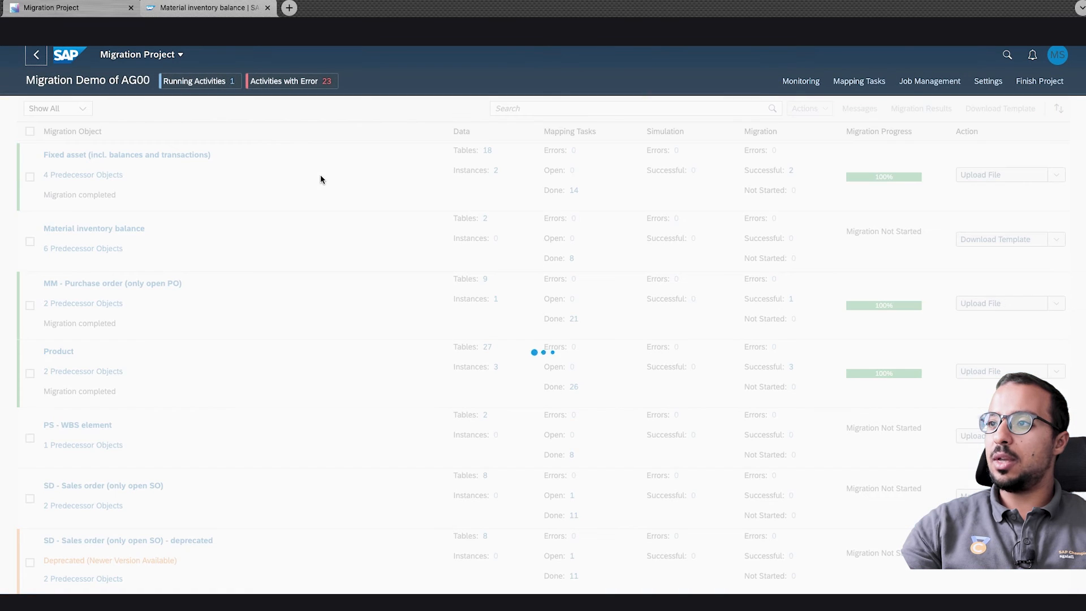
{"action": "left_click", "coordinate": [800, 87]}
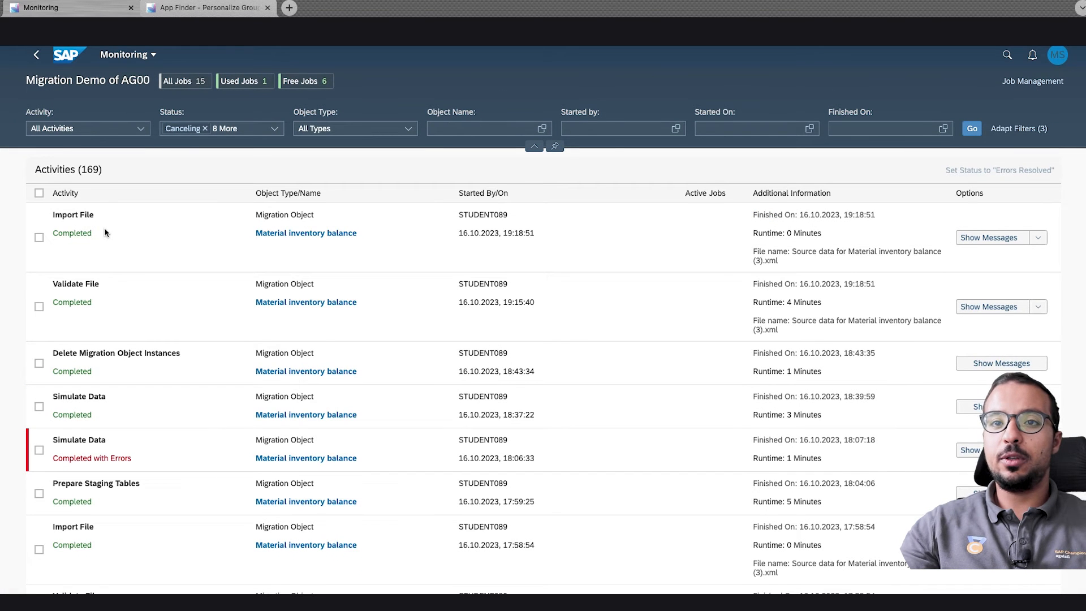
{"action": "left_click", "coordinate": [37, 55]}
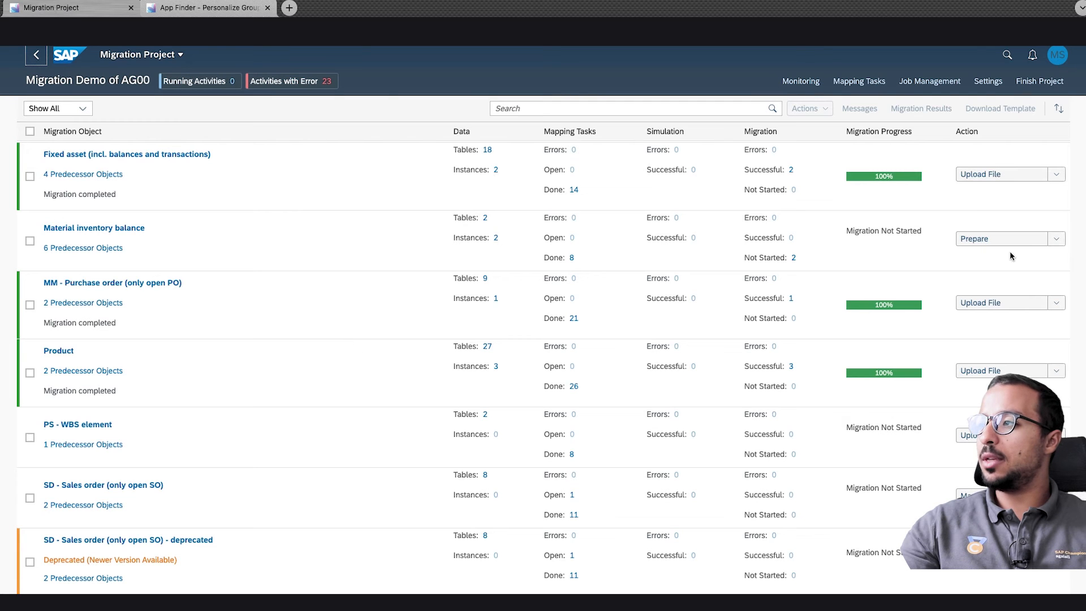
Step: Prepare the staging tables for Material inventory balance with the consistency check off, and check the activity in Monitoring
{"action": "left_click", "coordinate": [983, 239]}
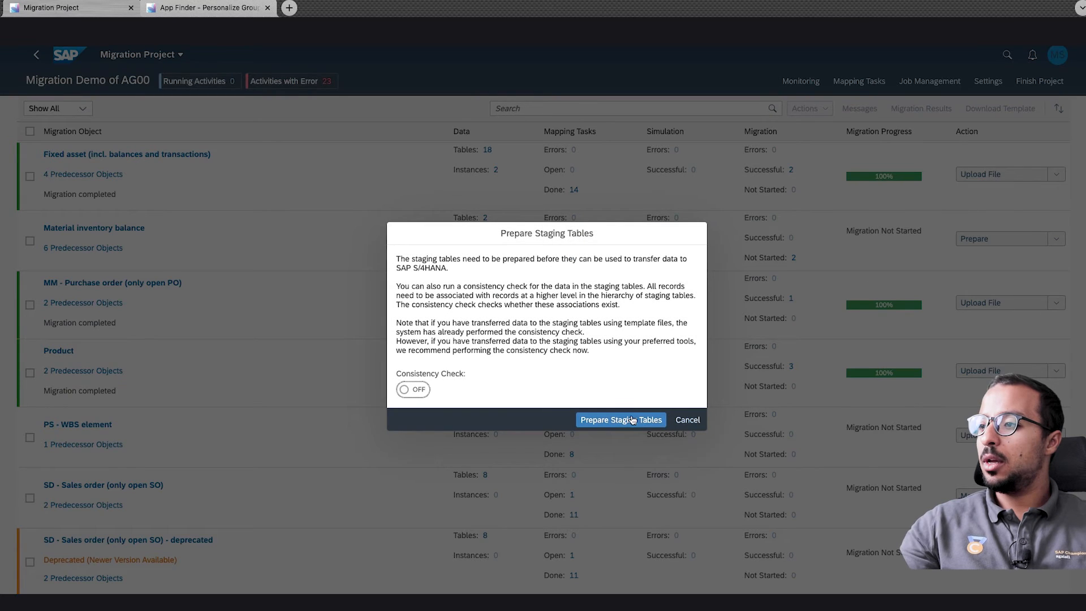
{"action": "left_click", "coordinate": [632, 420]}
{"action": "left_click", "coordinate": [800, 81]}
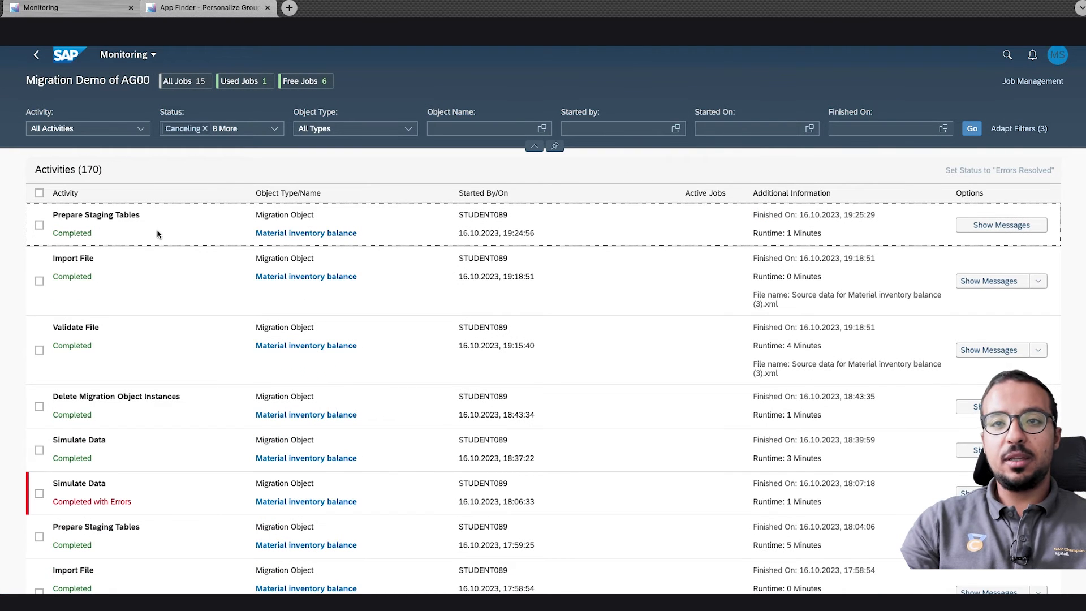
{"action": "left_click", "coordinate": [36, 54]}
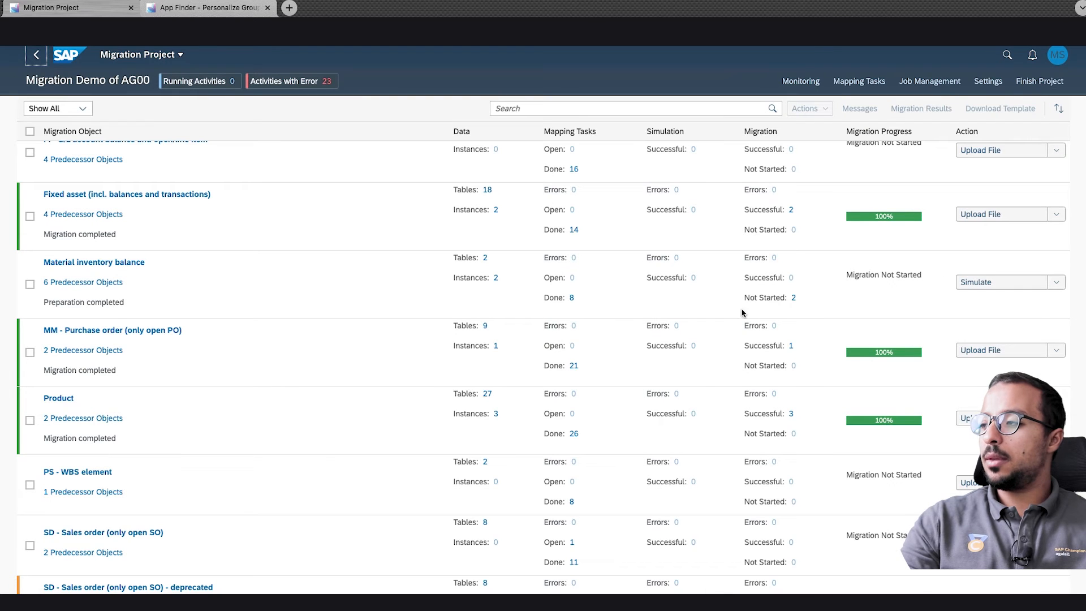
Step: Review the mapping tasks of Material inventory balance, including the ISO code mapping for unit of measurement, and return to the object list
{"action": "left_click", "coordinate": [1056, 282]}
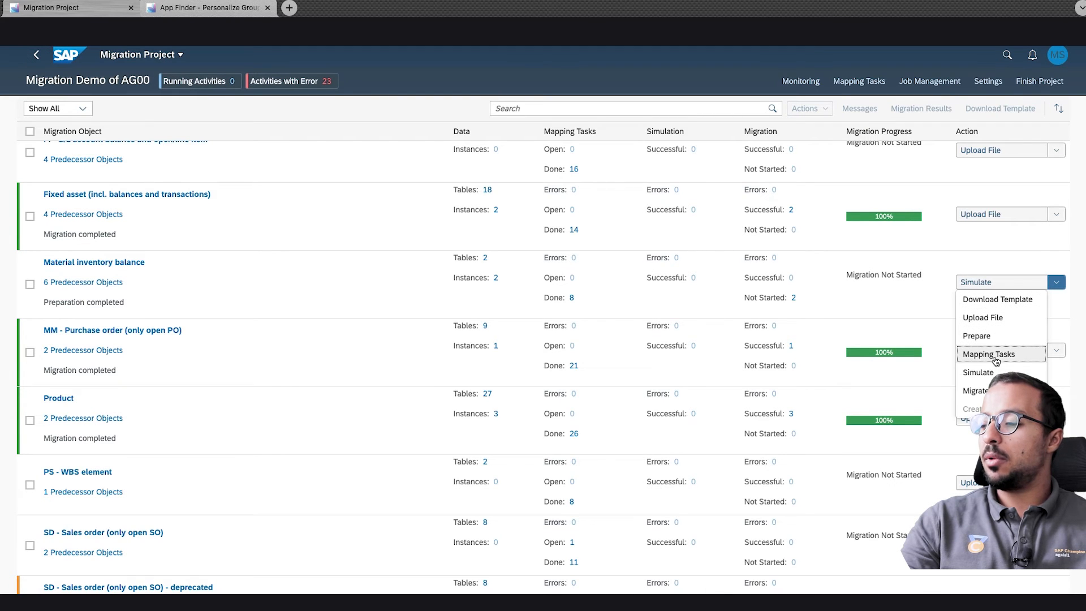
{"action": "left_click", "coordinate": [998, 357]}
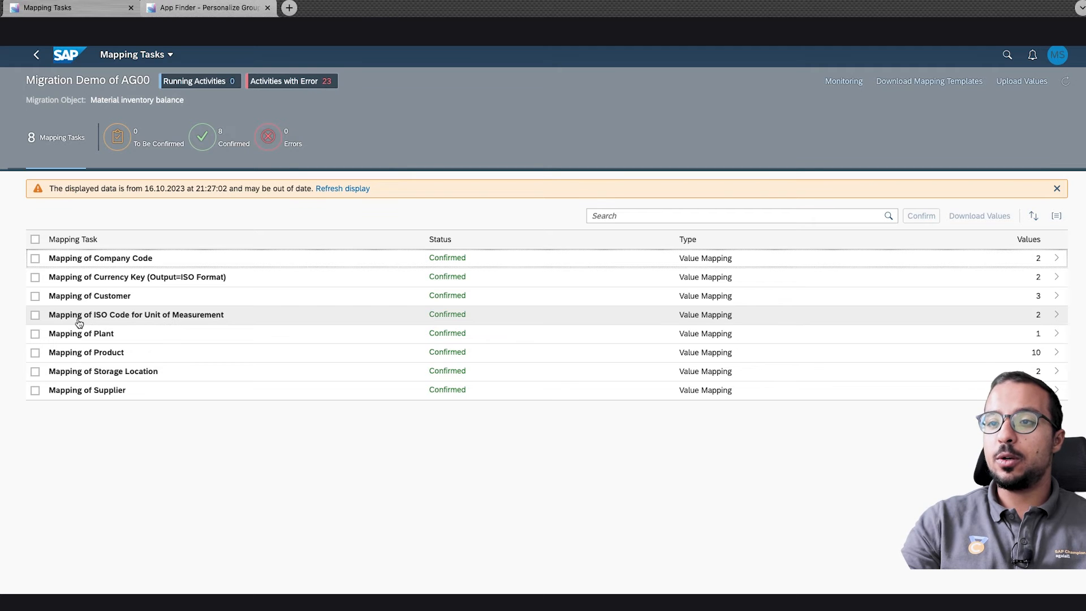
{"action": "left_click", "coordinate": [199, 319]}
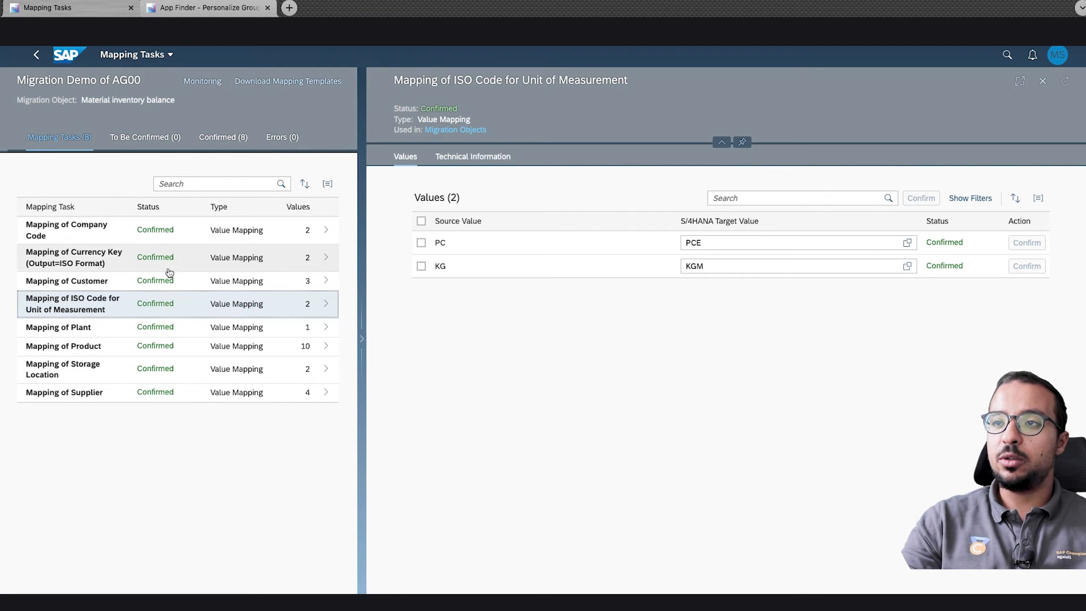
{"action": "left_click", "coordinate": [36, 54]}
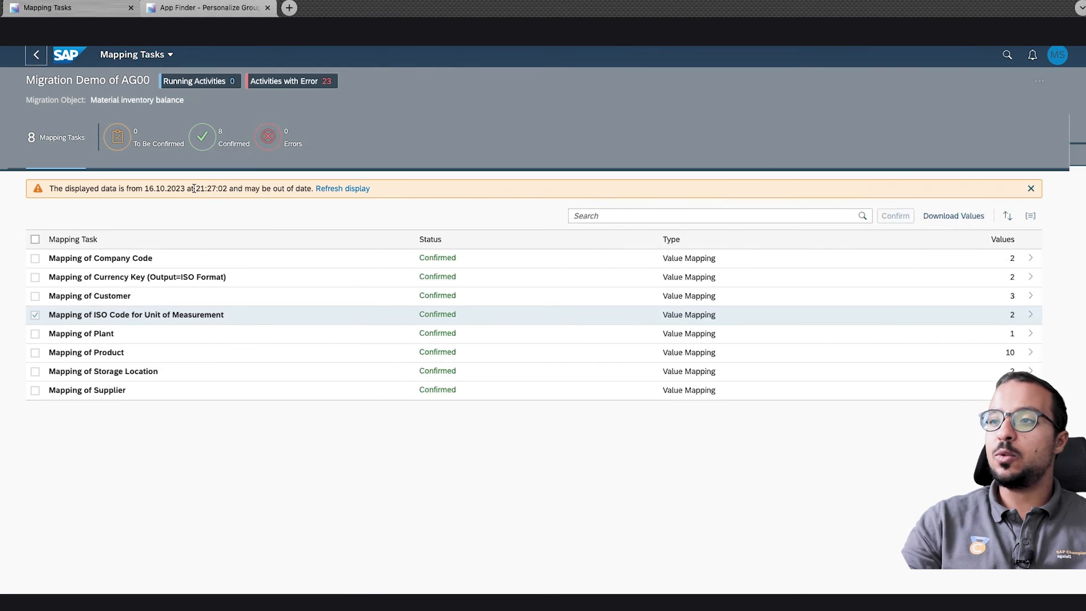
{"action": "left_click", "coordinate": [39, 56]}
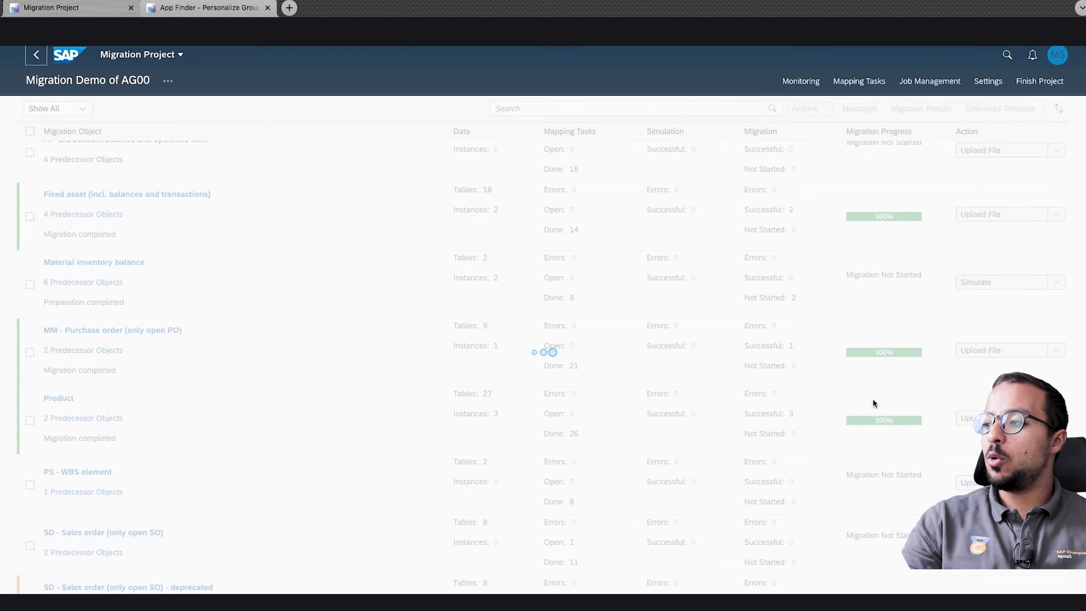
Step: Simulate the migration of all Material inventory balance instances and check the simulation activity in Monitoring
{"action": "left_click", "coordinate": [977, 282]}
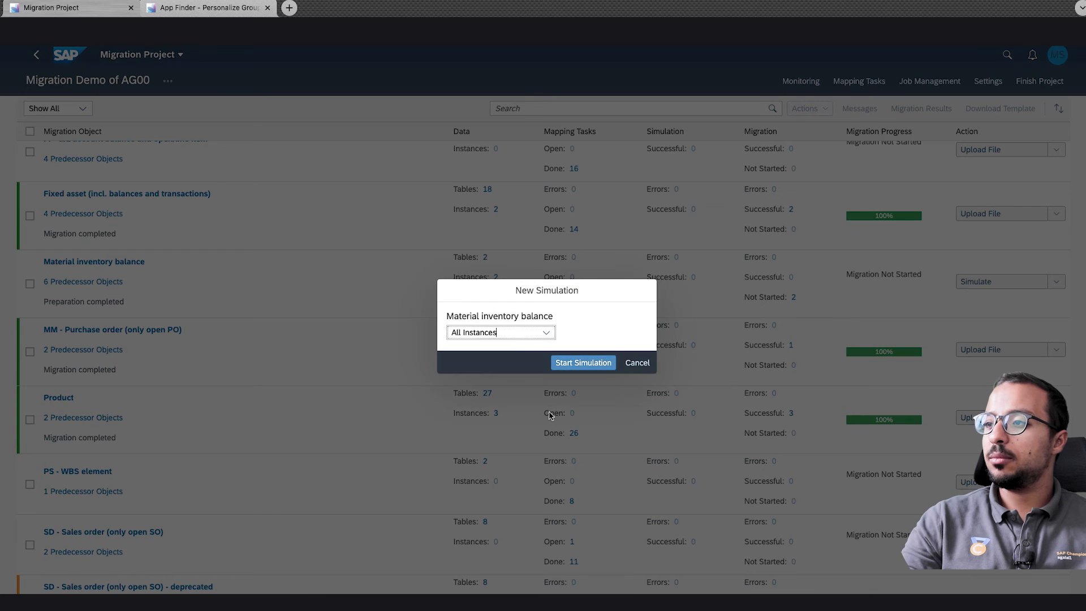
{"action": "left_click", "coordinate": [585, 363]}
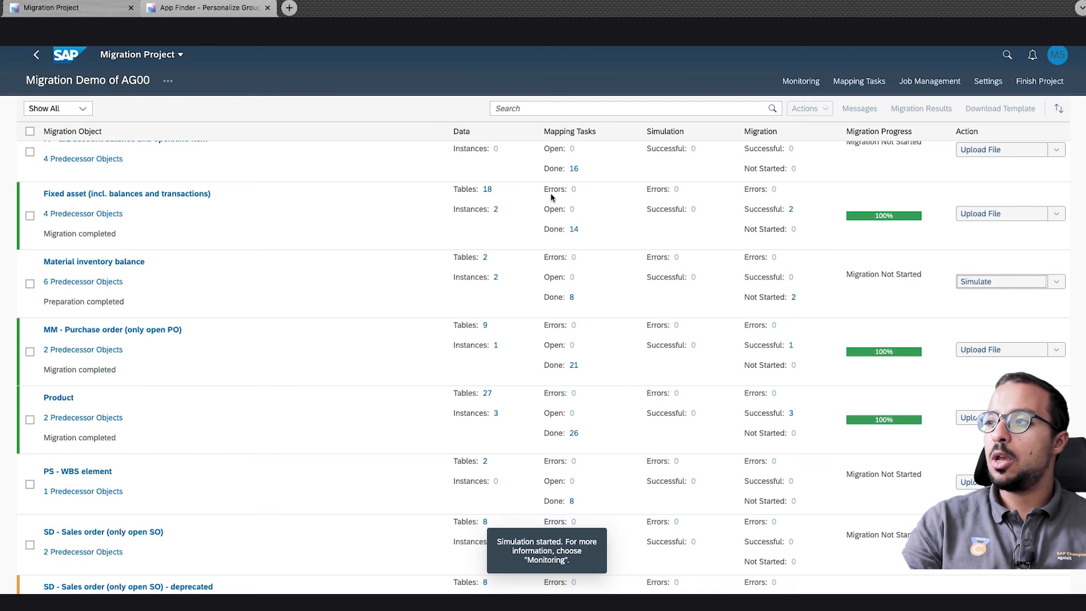
{"action": "left_click", "coordinate": [800, 81]}
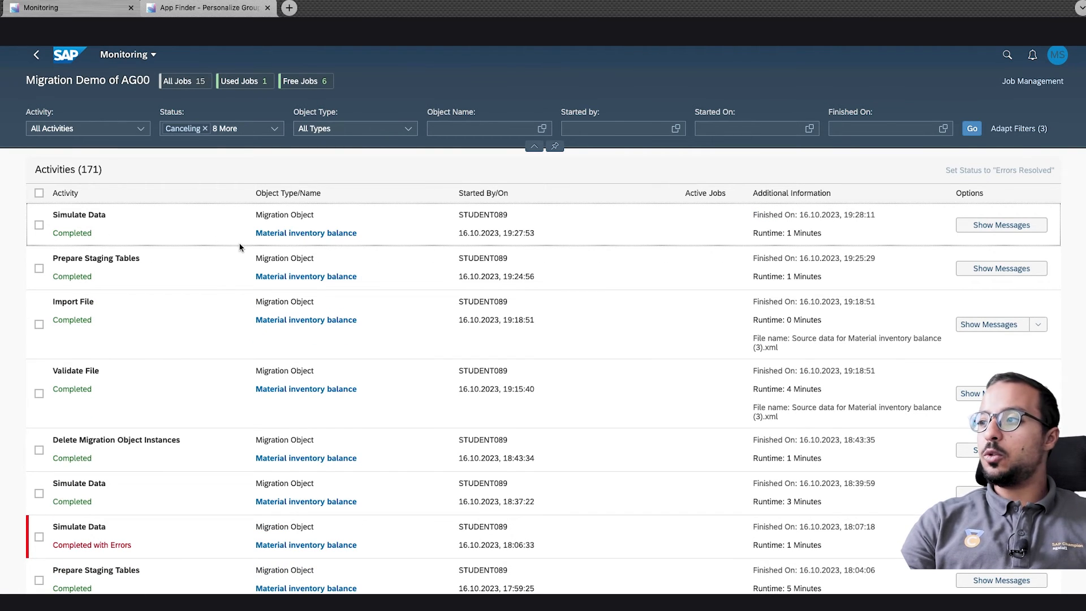
{"action": "left_click", "coordinate": [37, 57]}
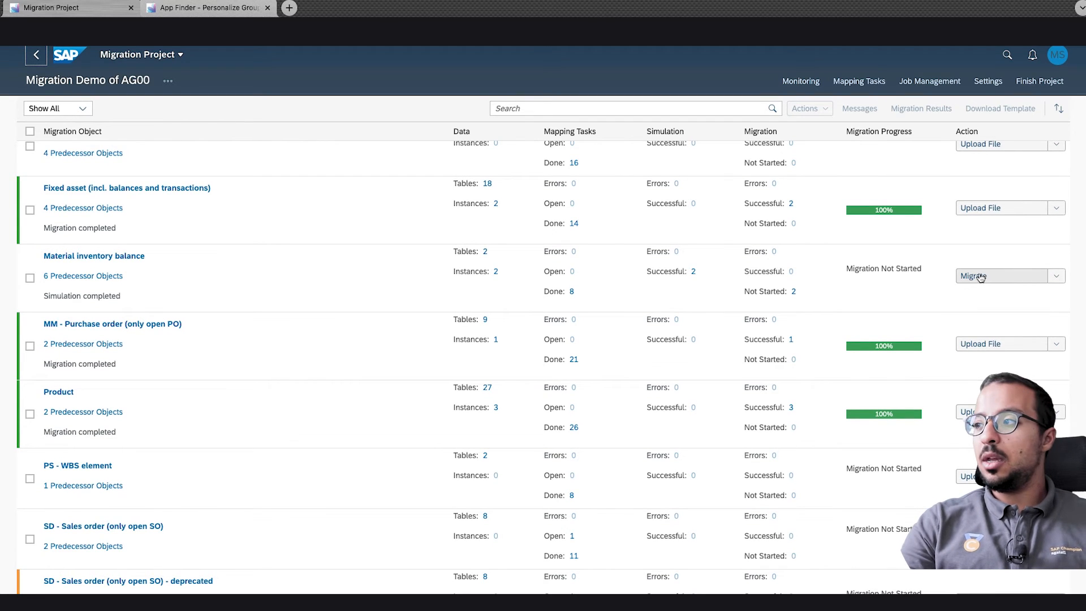
Step: Start the migration of all Material inventory balance instances and accept the warning that it cannot be undone
{"action": "left_click", "coordinate": [980, 276]}
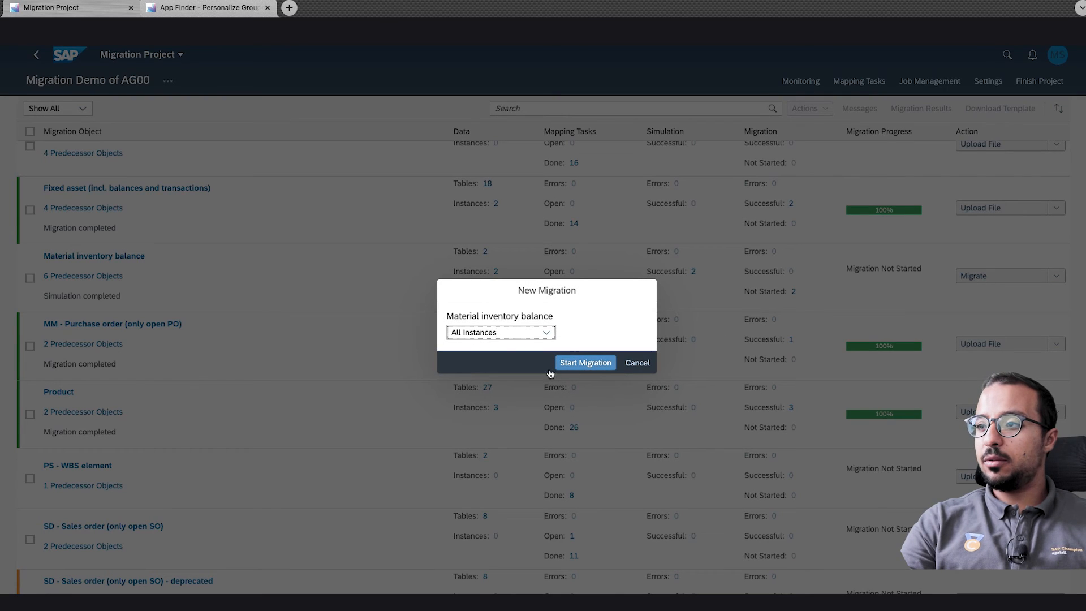
{"action": "left_click", "coordinate": [589, 365]}
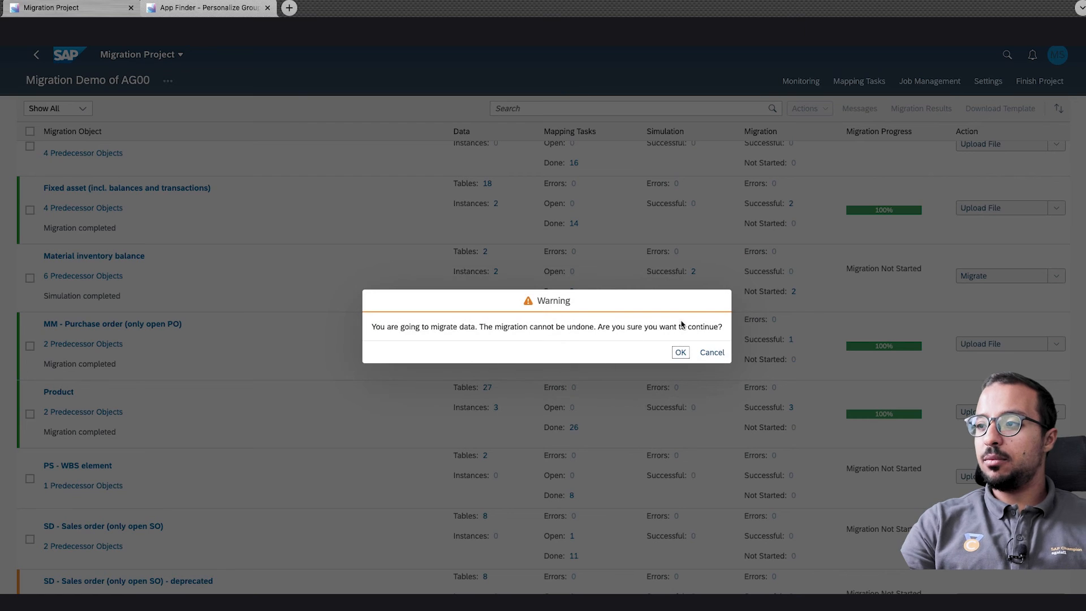
{"action": "left_click", "coordinate": [680, 352]}
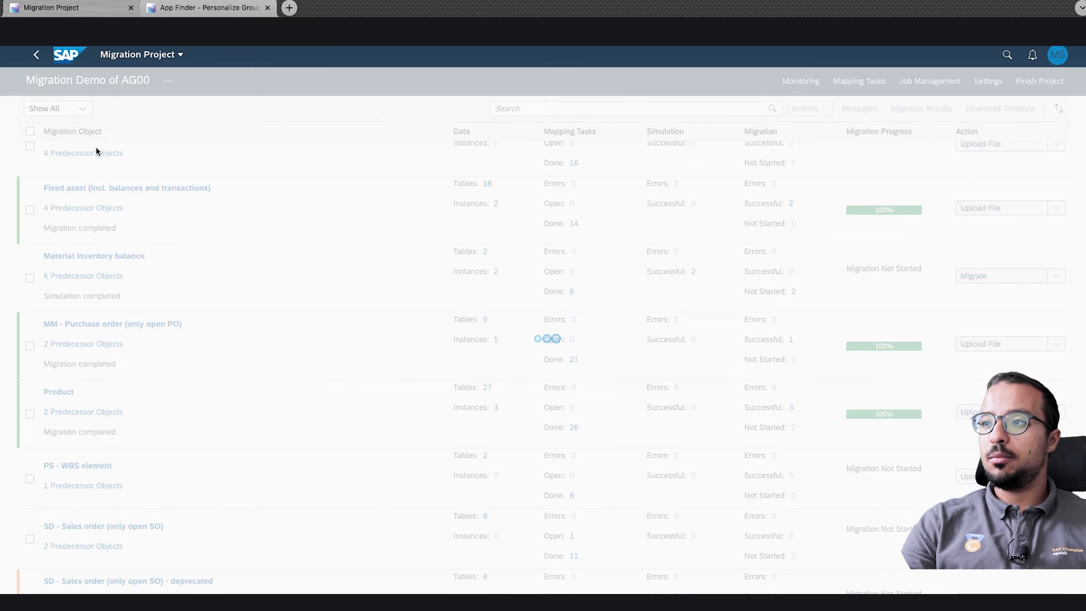
Step: Check the Migrate Data activity for Material inventory balance in Monitoring and view its success messages
{"action": "left_click", "coordinate": [802, 82]}
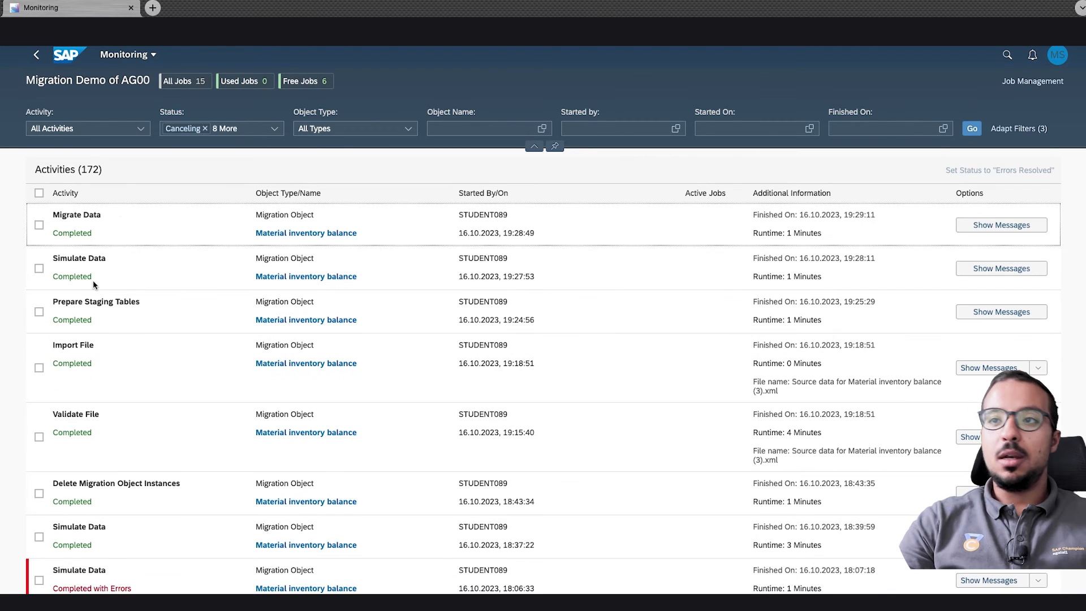
{"action": "scroll", "coordinate": [134, 243], "scroll_direction": "down", "scroll_amount": 1}
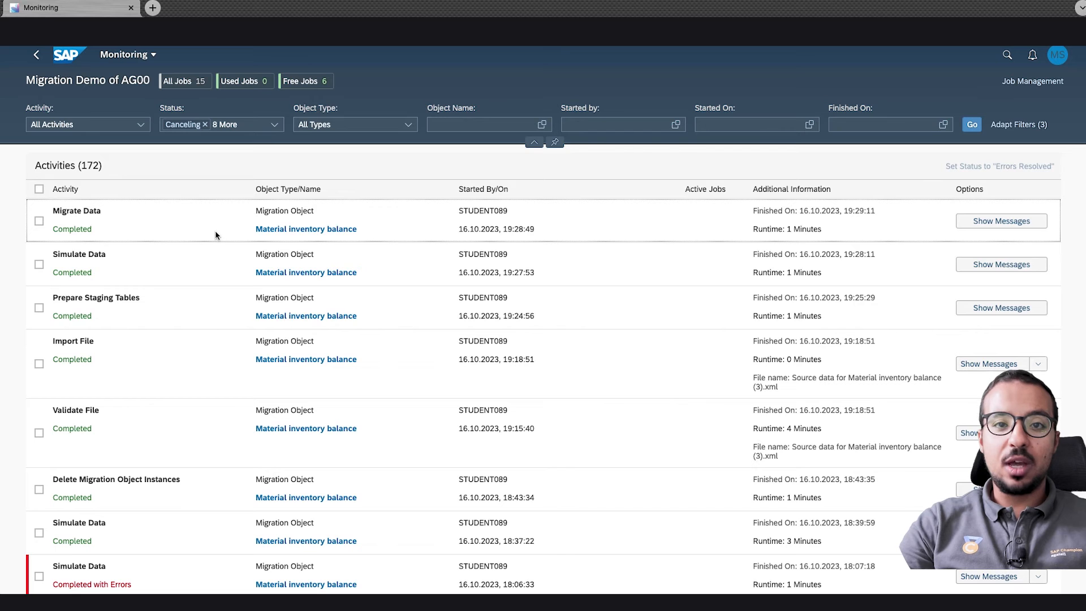
{"action": "left_click", "coordinate": [996, 221]}
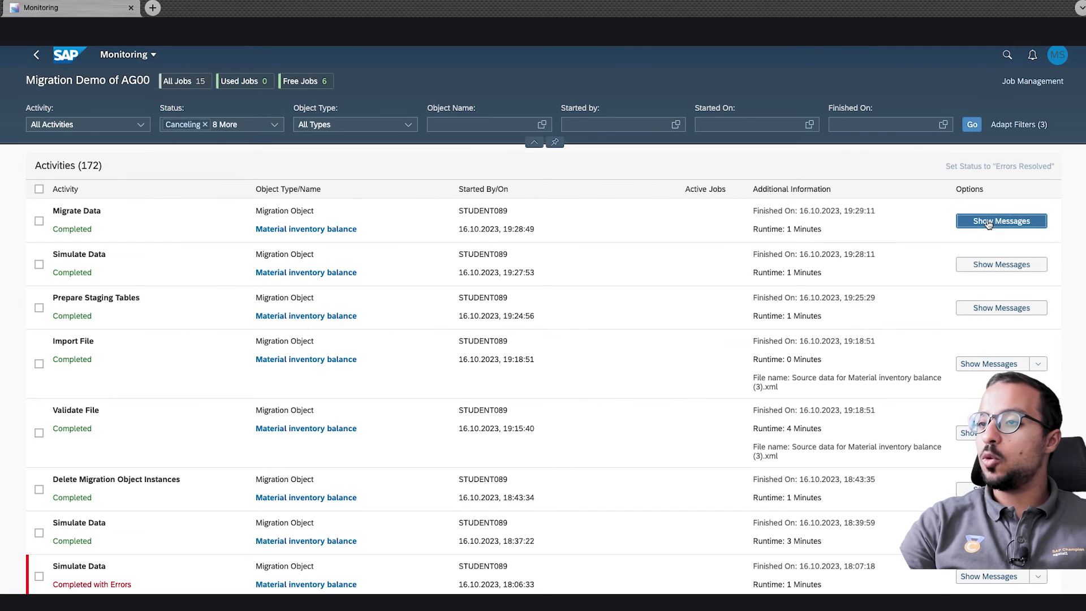
{"action": "left_click", "coordinate": [193, 165]}
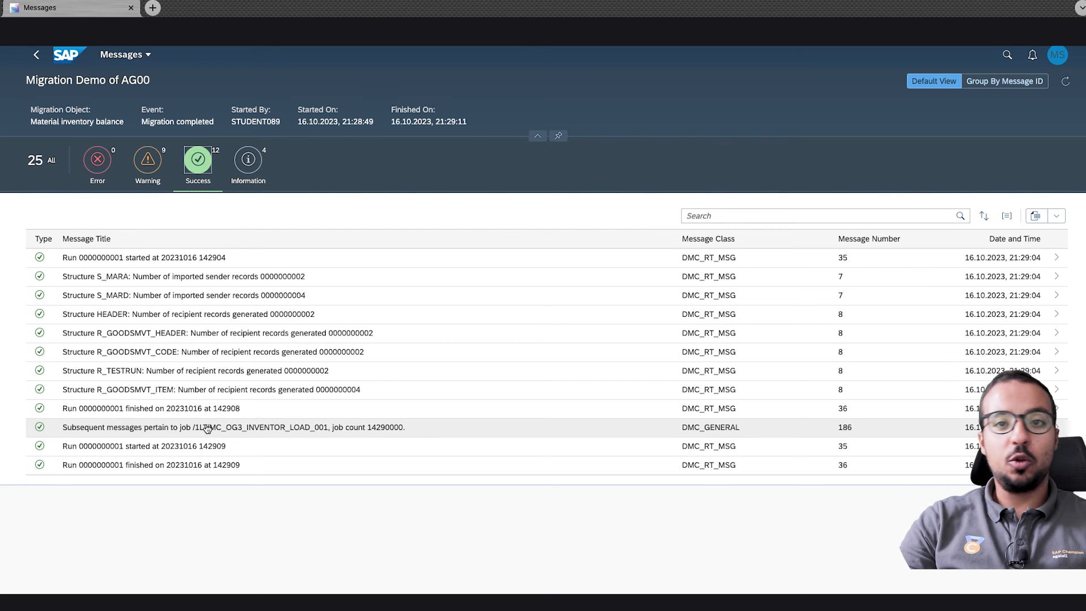
Step: Switch to SAP GUI and run transaction MB51 to list the material documents of plant AG01, without a material filter
{"action": "key", "text": "ctrl+Left"}
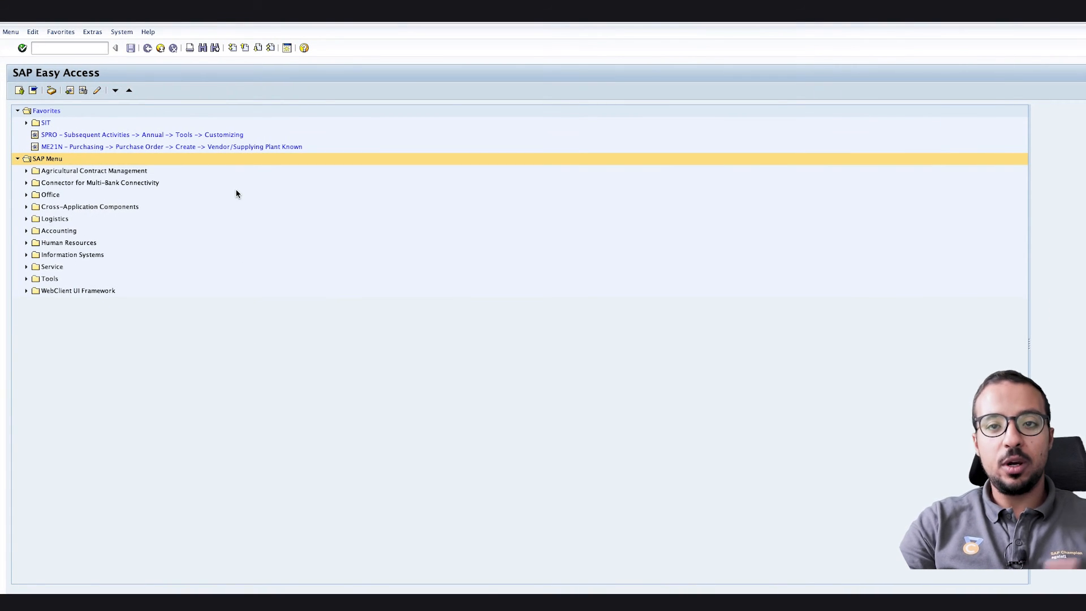
{"action": "left_click", "coordinate": [76, 52]}
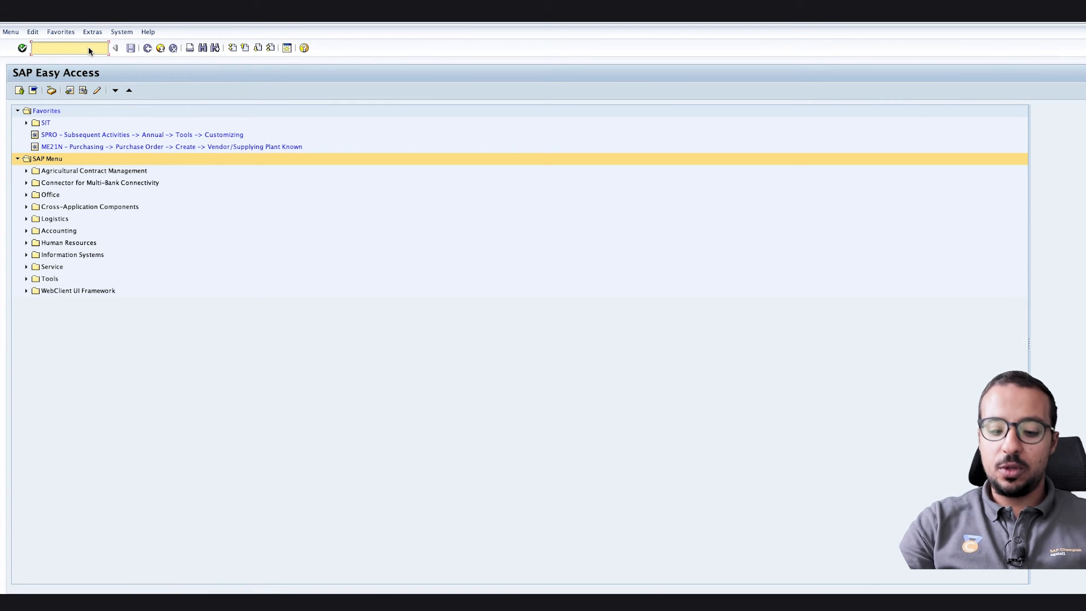
{"action": "type", "text": "mb51"}
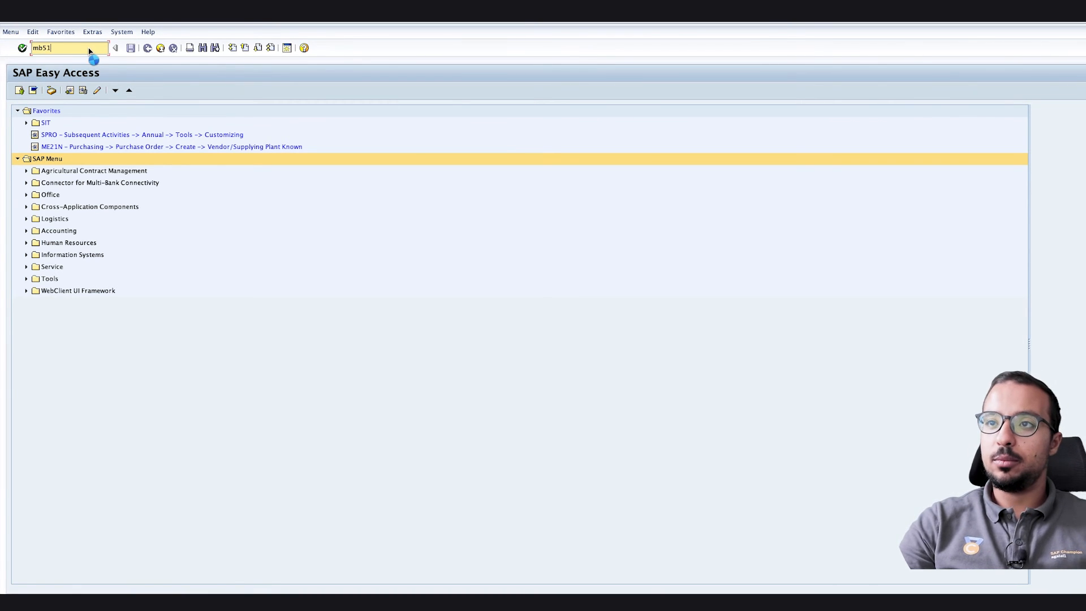
{"action": "key", "text": "Return"}
{"action": "key", "text": "BackSpace"}
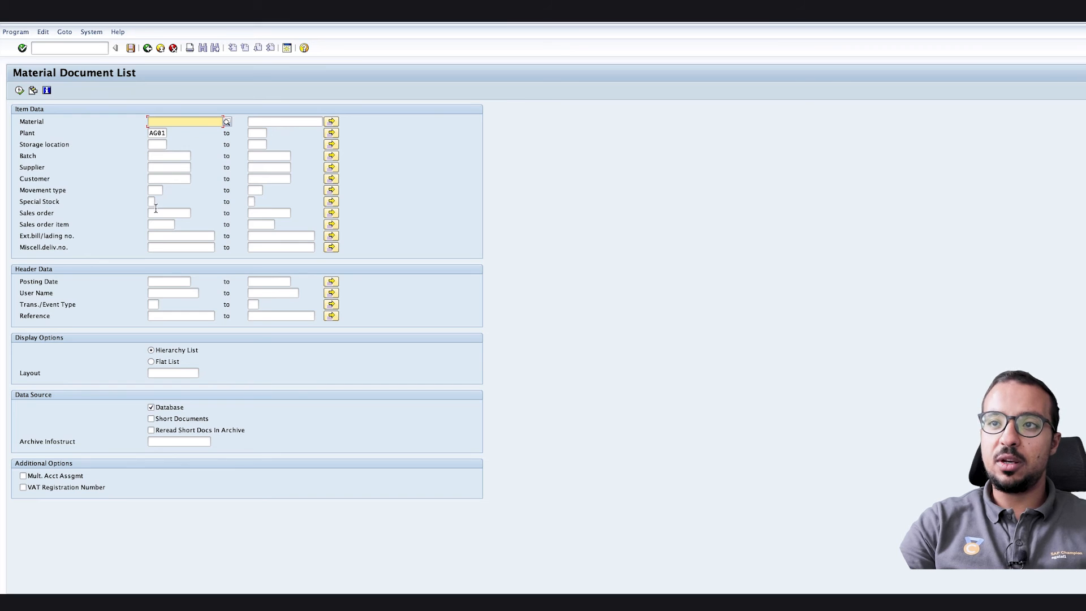
{"action": "left_click", "coordinate": [20, 91]}
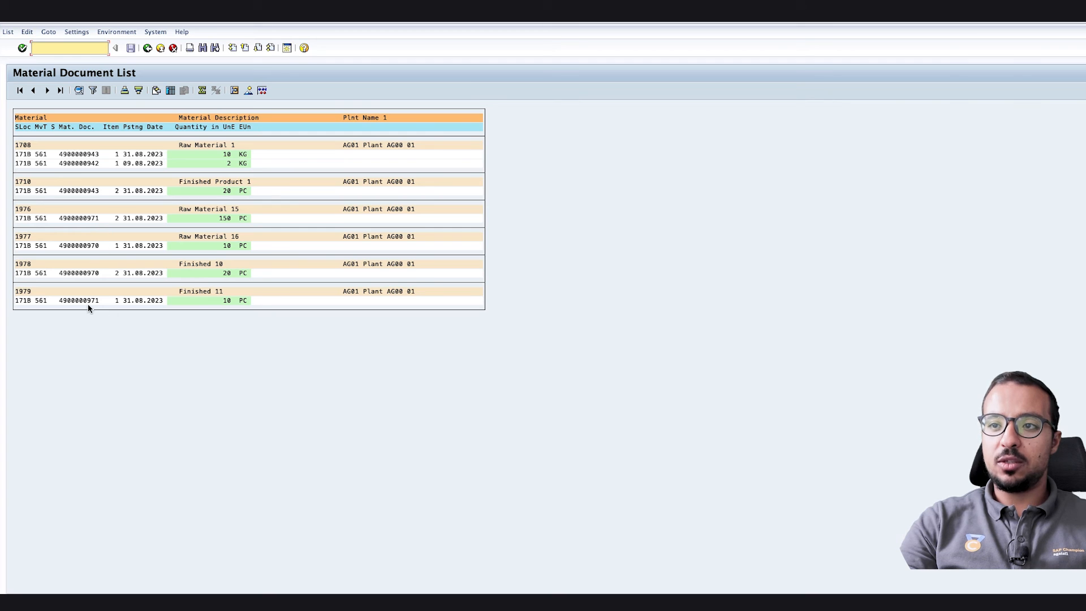
Step: Open the material document for Raw Material 16 and Finished 10, and display its linked accounting document
{"action": "left_click", "coordinate": [72, 249]}
{"action": "left_click", "coordinate": [179, 300]}
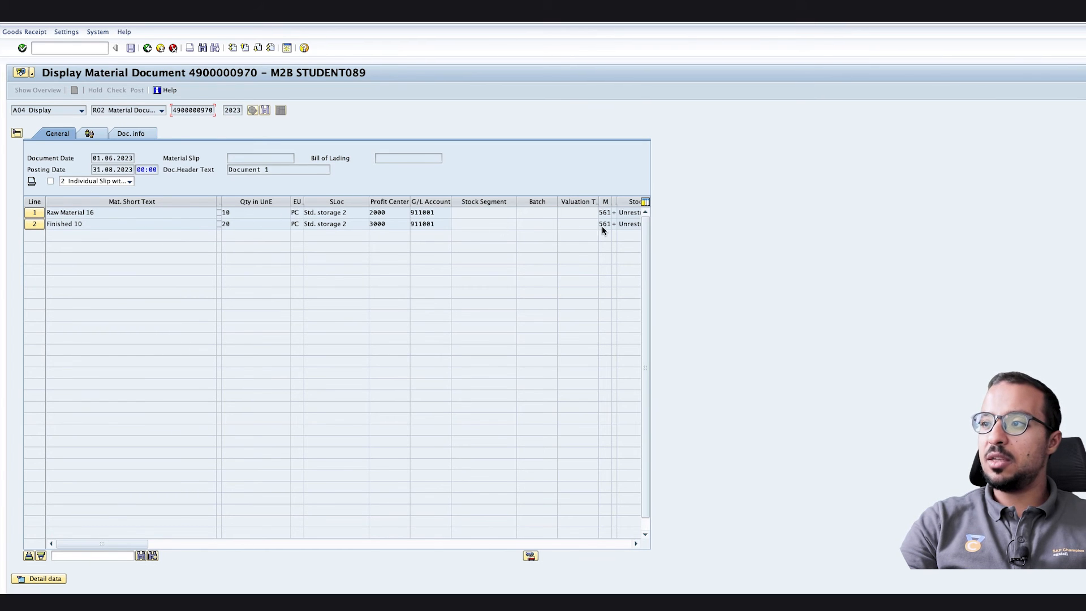
{"action": "left_click", "coordinate": [612, 213]}
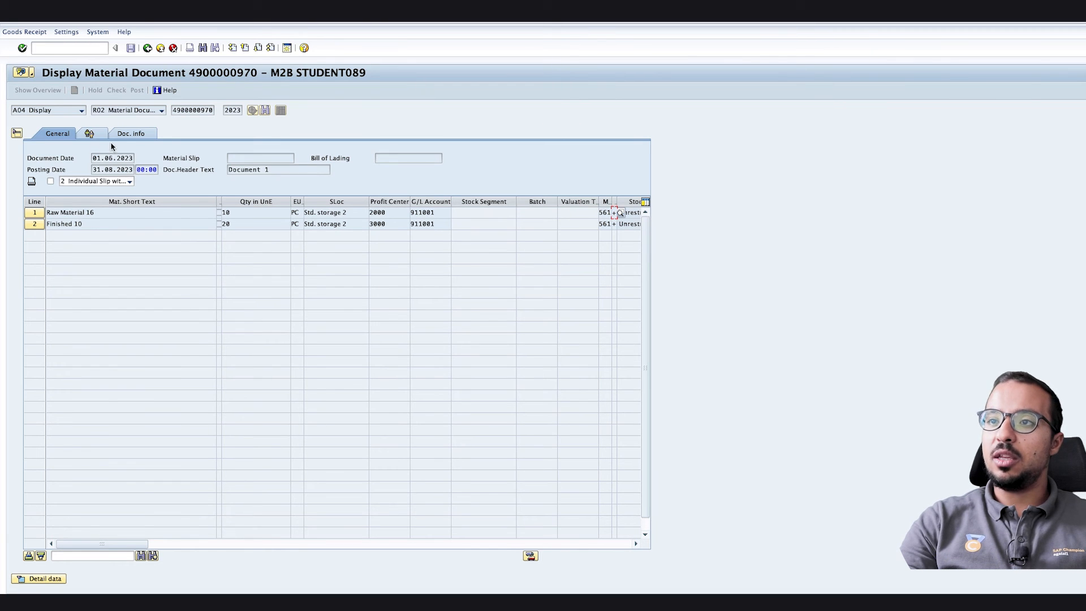
{"action": "left_click", "coordinate": [141, 135]}
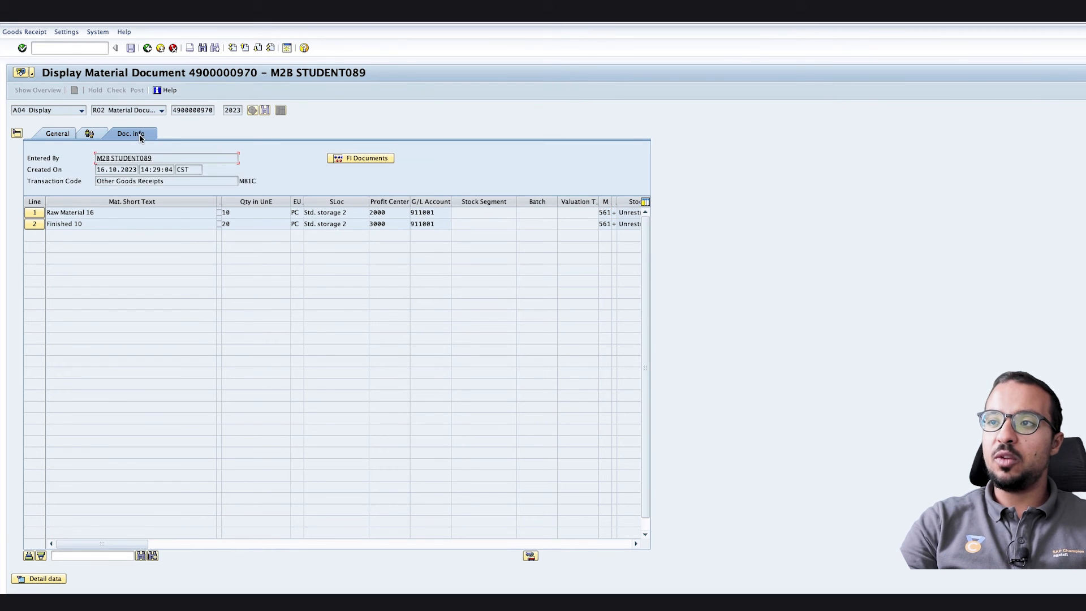
{"action": "left_click", "coordinate": [361, 160]}
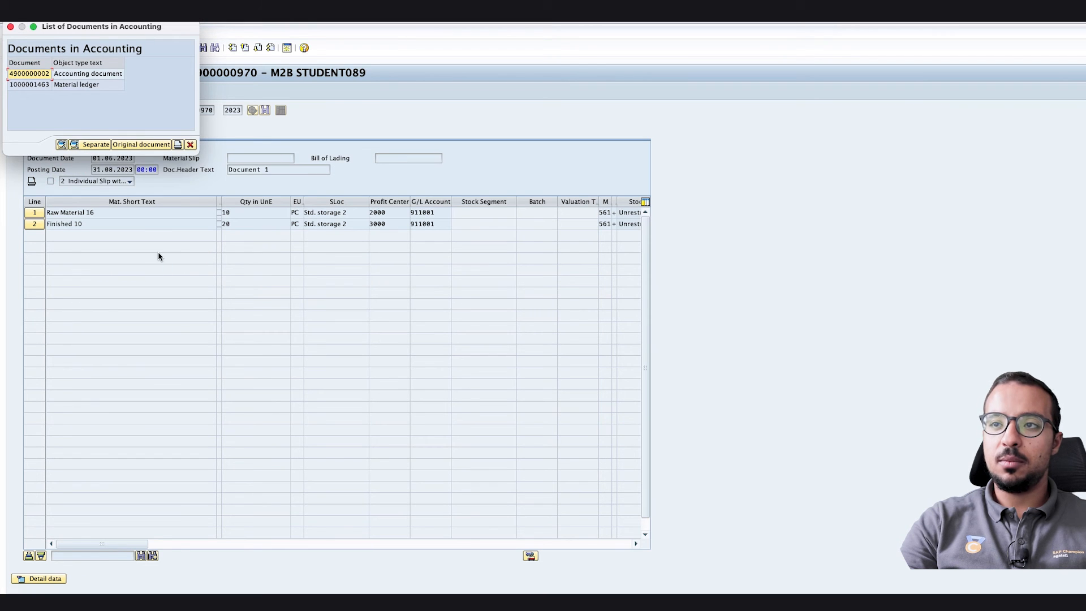
{"action": "double_click", "coordinate": [67, 74]}
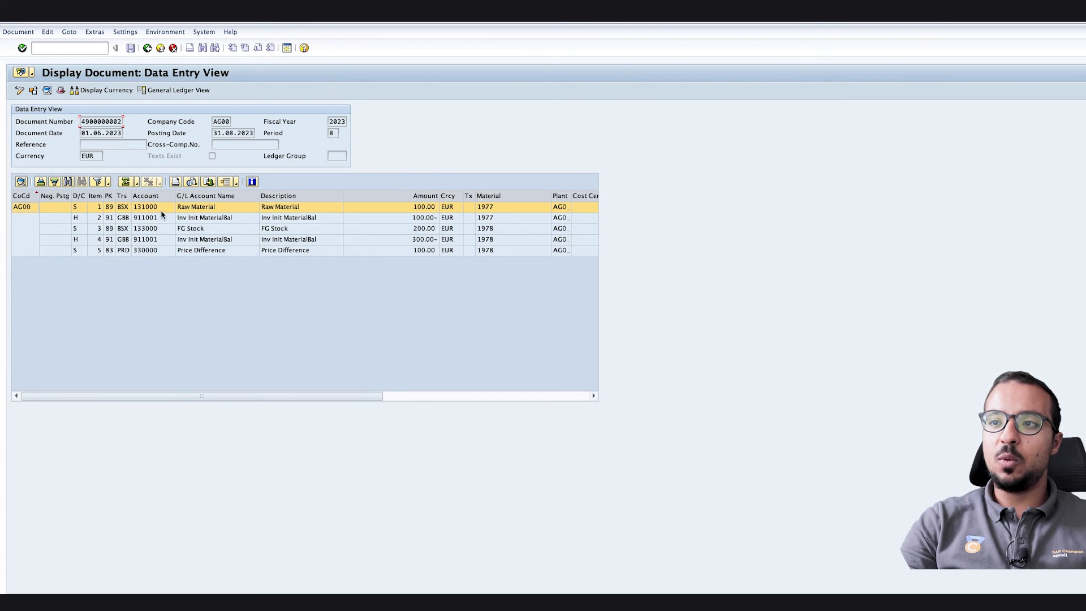
Step: Examine the accounting document's raw material, initial inventory balance and price difference postings, and return to the list of accounting documents
{"action": "left_click", "coordinate": [192, 207]}
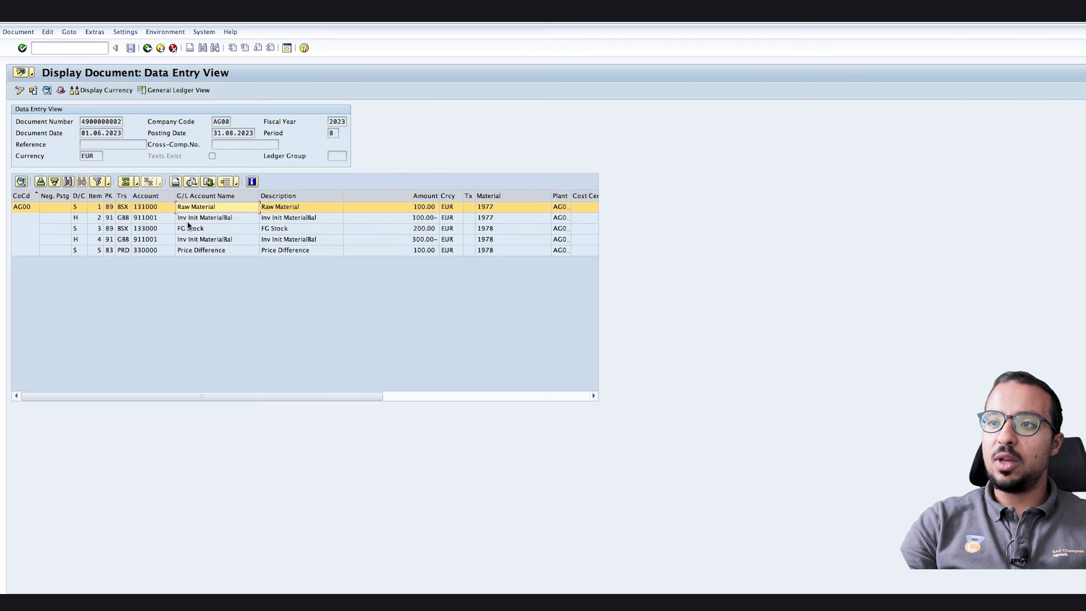
{"action": "double_click", "coordinate": [223, 218]}
{"action": "right_click", "coordinate": [223, 219]}
{"action": "left_click", "coordinate": [152, 219]}
{"action": "right_click", "coordinate": [151, 220]}
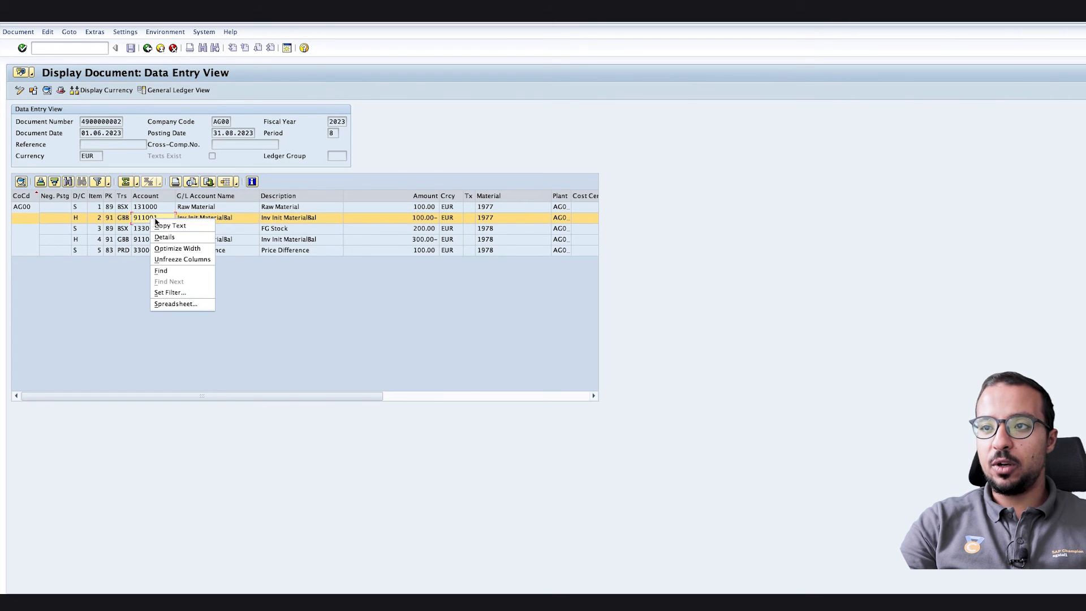
{"action": "left_click", "coordinate": [199, 216]}
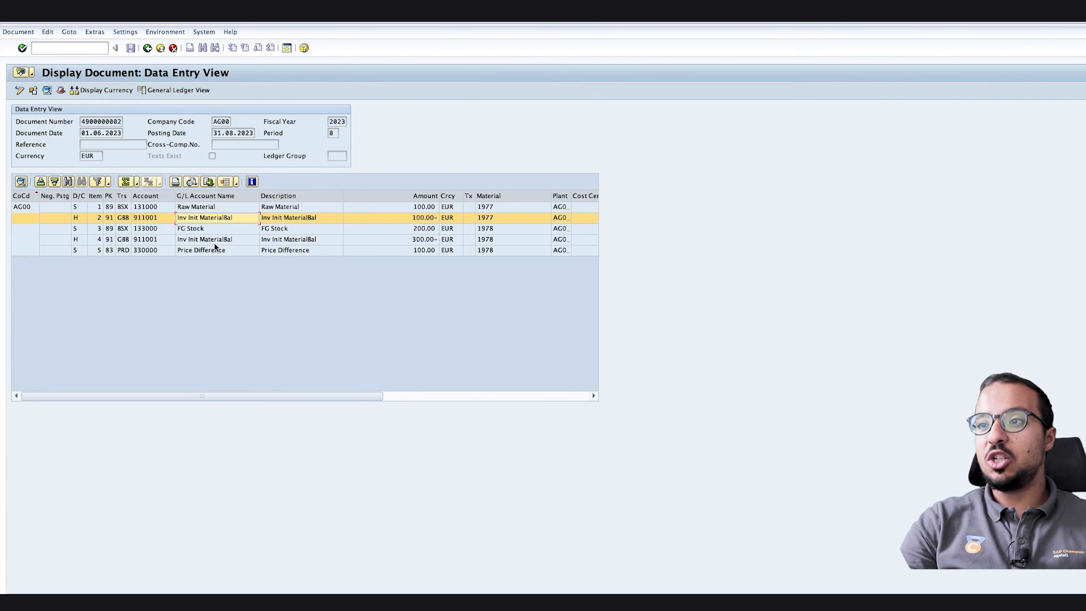
{"action": "left_click", "coordinate": [415, 240]}
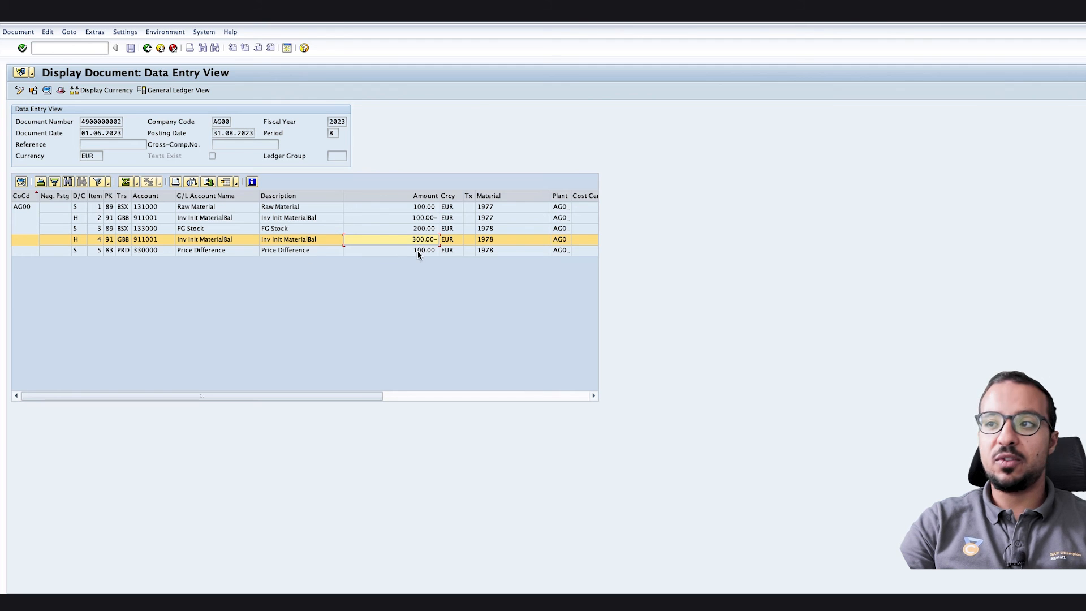
{"action": "left_click", "coordinate": [392, 251]}
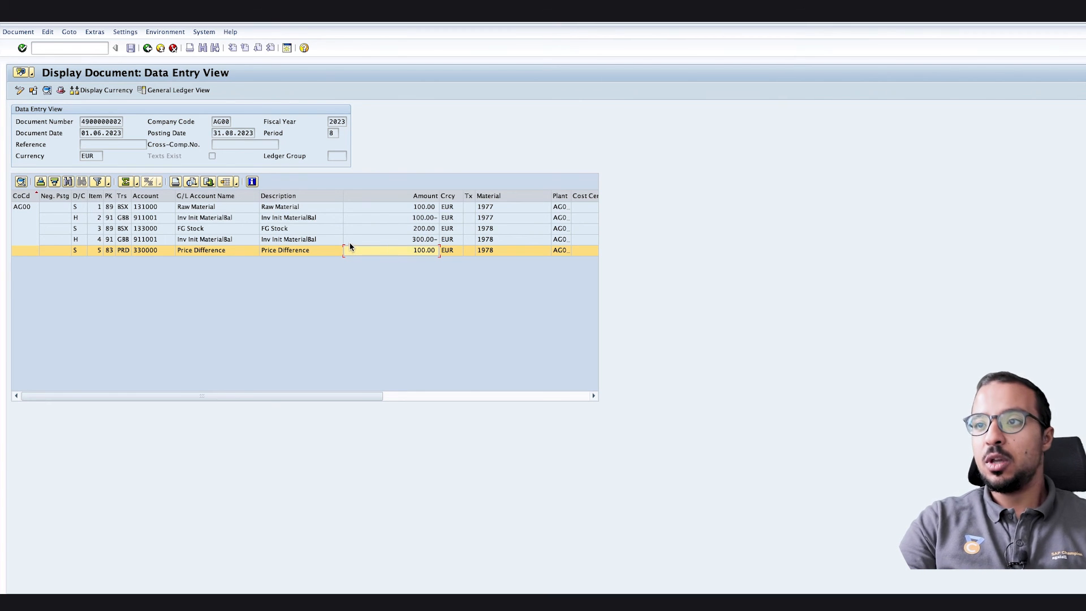
{"action": "left_click", "coordinate": [147, 47]}
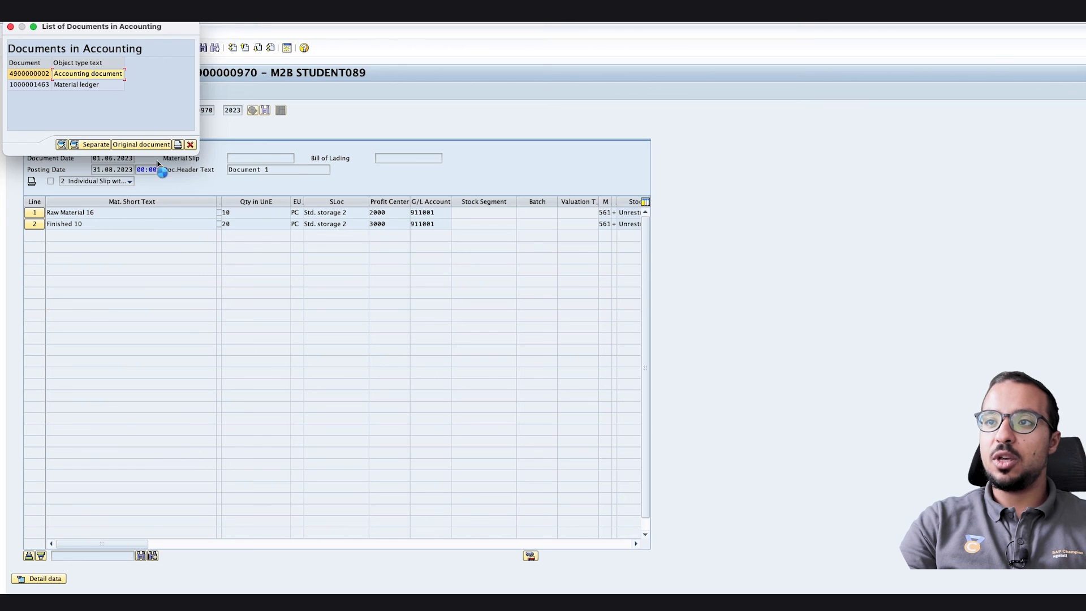
Step: Return to the material document list, open the document for Finished 11 and Raw Material 15, and check its item quantities
{"action": "left_click", "coordinate": [190, 145]}
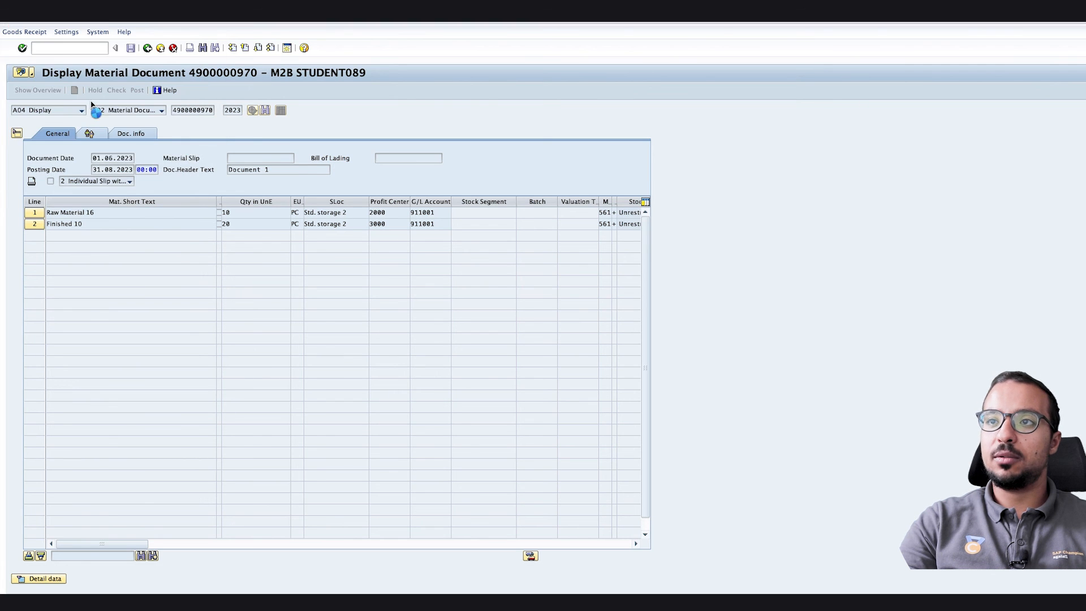
{"action": "left_click", "coordinate": [148, 48]}
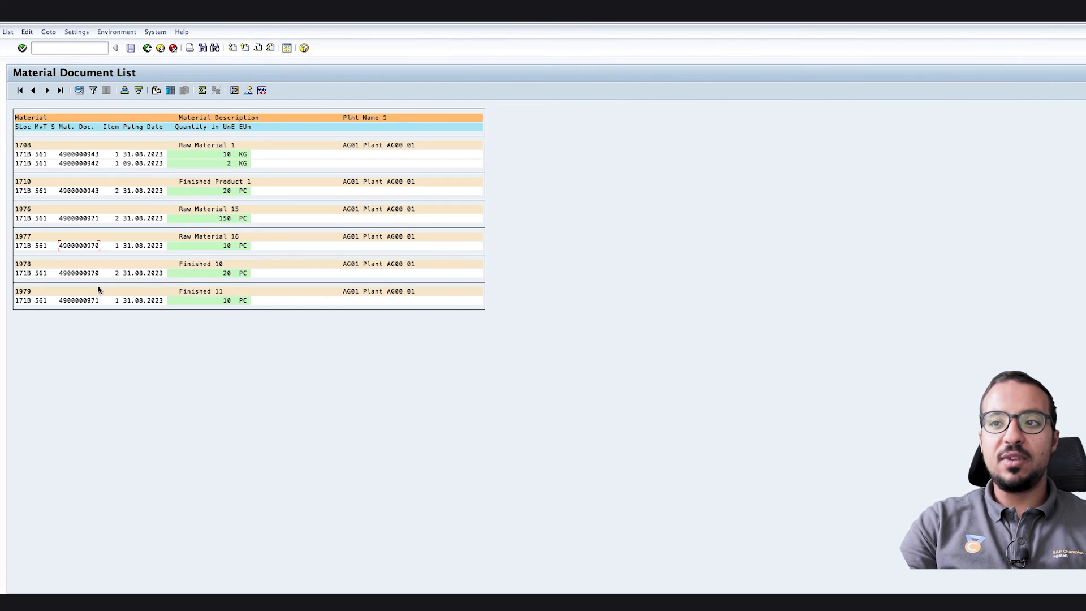
{"action": "double_click", "coordinate": [85, 300]}
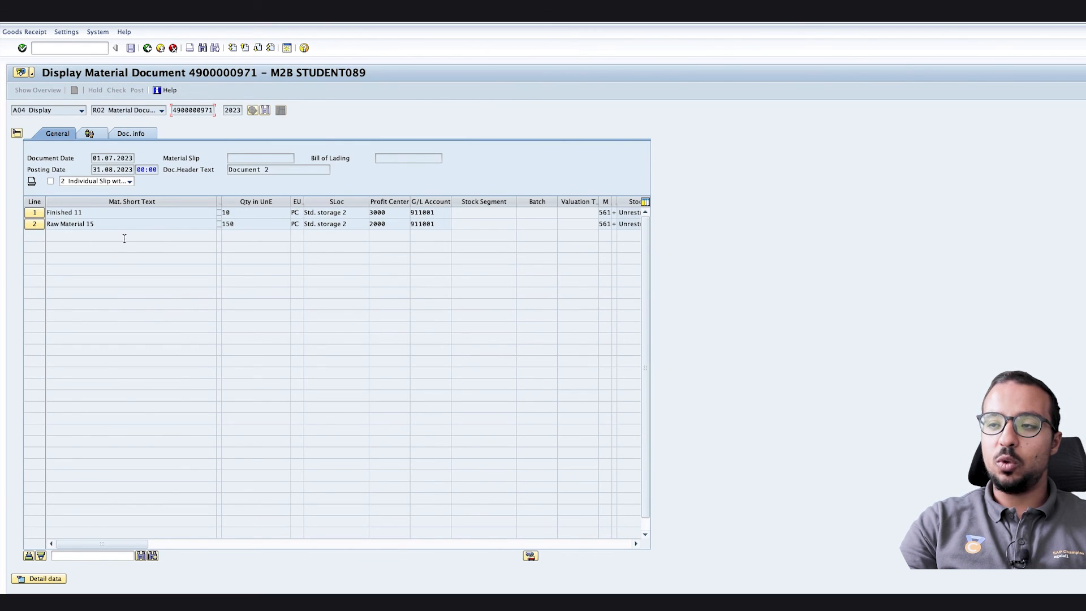
{"action": "left_click_drag", "start_coordinate": [239, 214], "coordinate": [184, 227]}
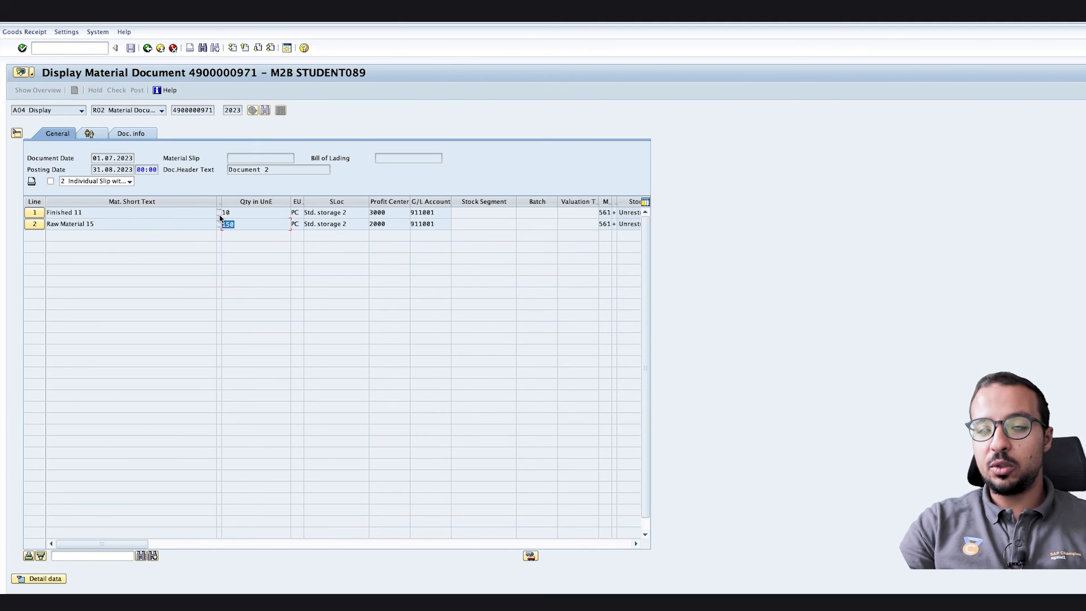
Step: Display the accounting document linked to this material document and examine its FG stock, raw material and initial inventory balance postings
{"action": "left_click", "coordinate": [130, 134]}
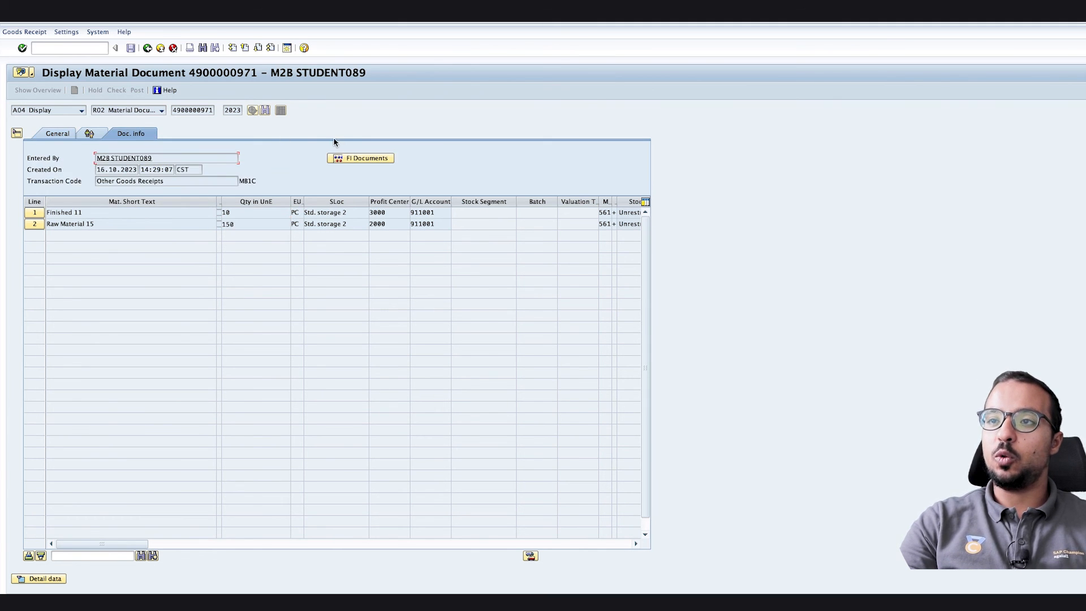
{"action": "left_click", "coordinate": [360, 159]}
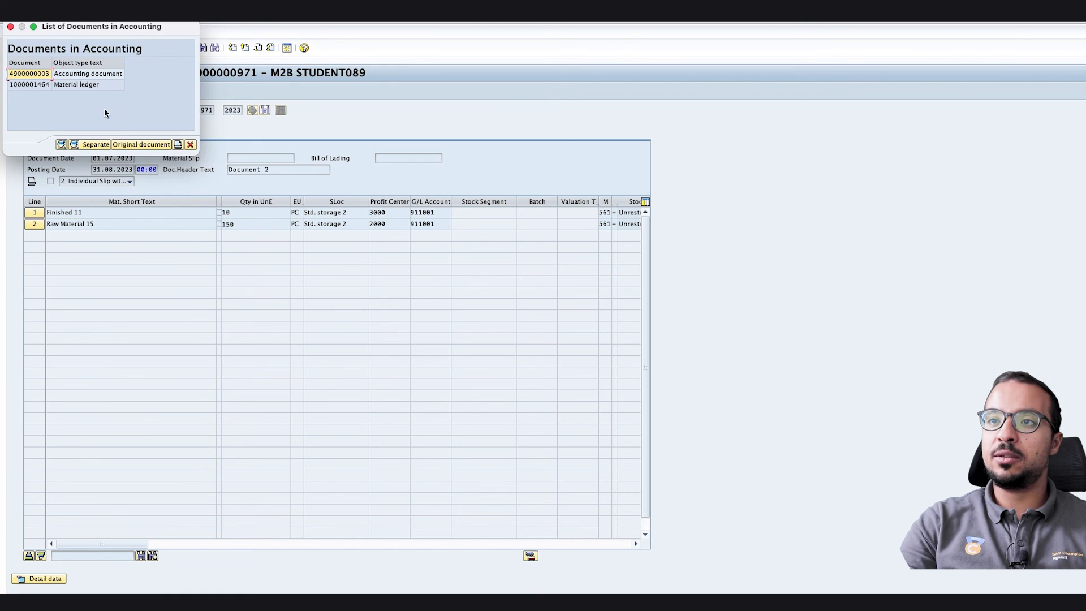
{"action": "double_click", "coordinate": [76, 74]}
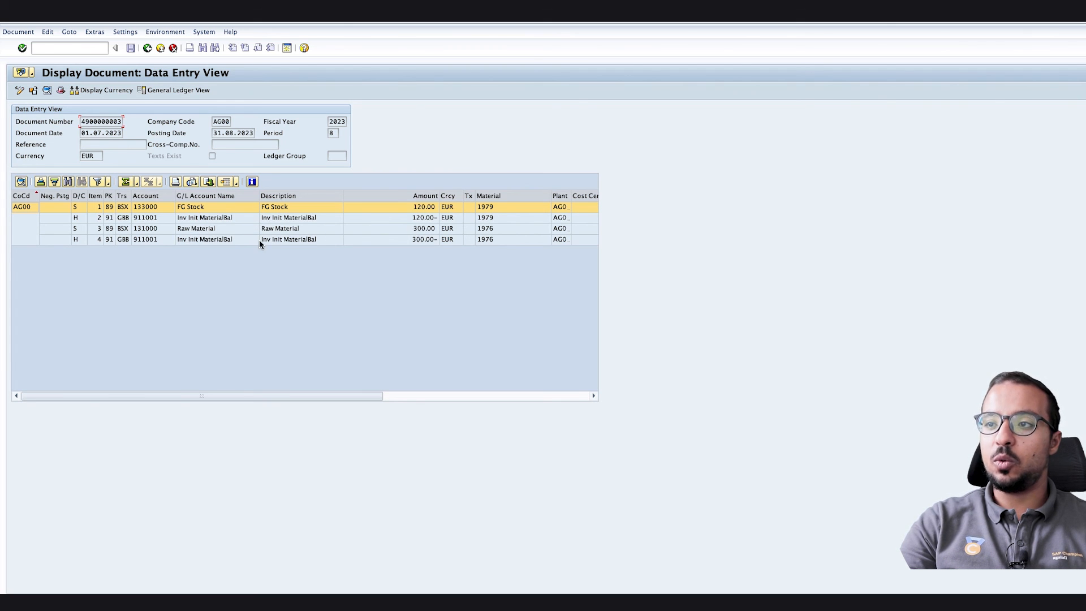
{"action": "left_click", "coordinate": [405, 229]}
{"action": "left_click", "coordinate": [404, 242]}
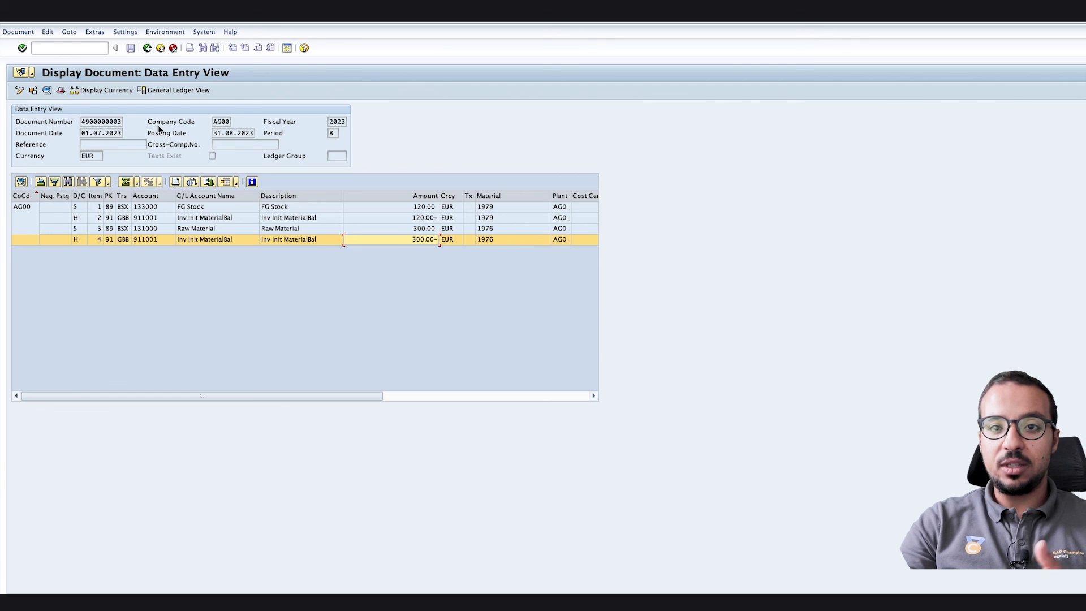
{"action": "left_click", "coordinate": [495, 211]}
Step: Run transaction MMBE to display the stock overview of material 1979 in plant AG01
{"action": "left_click", "coordinate": [69, 48]}
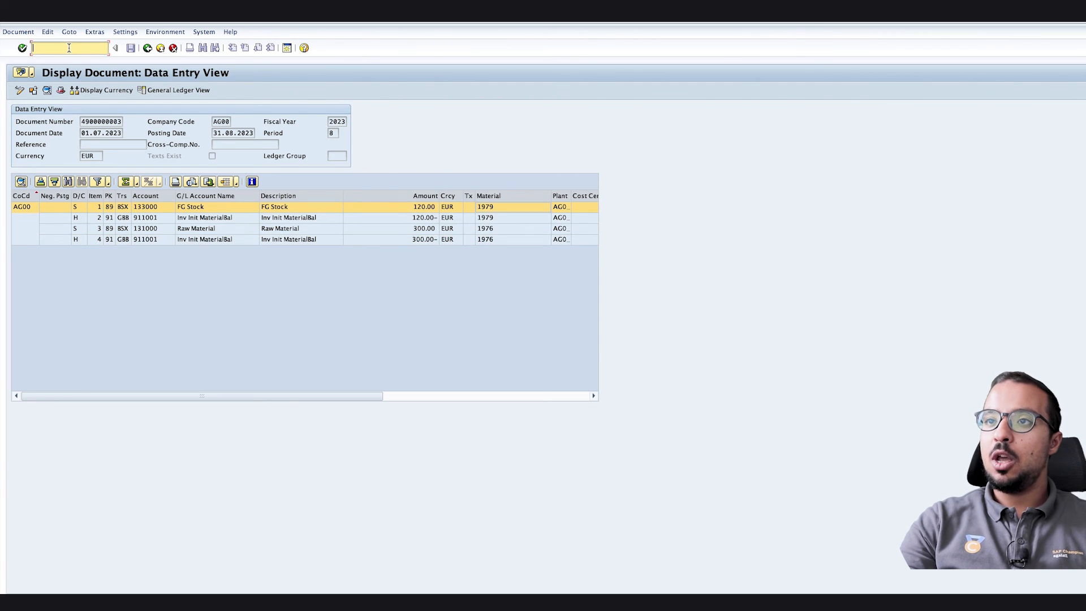
{"action": "type", "text": "/nmmbe"}
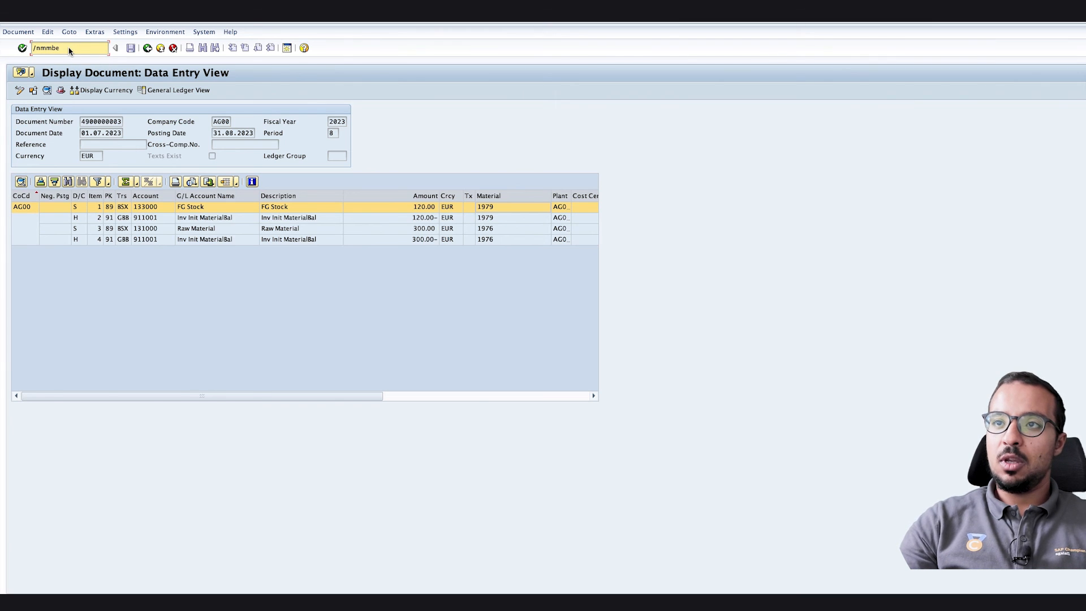
{"action": "key", "text": "Return"}
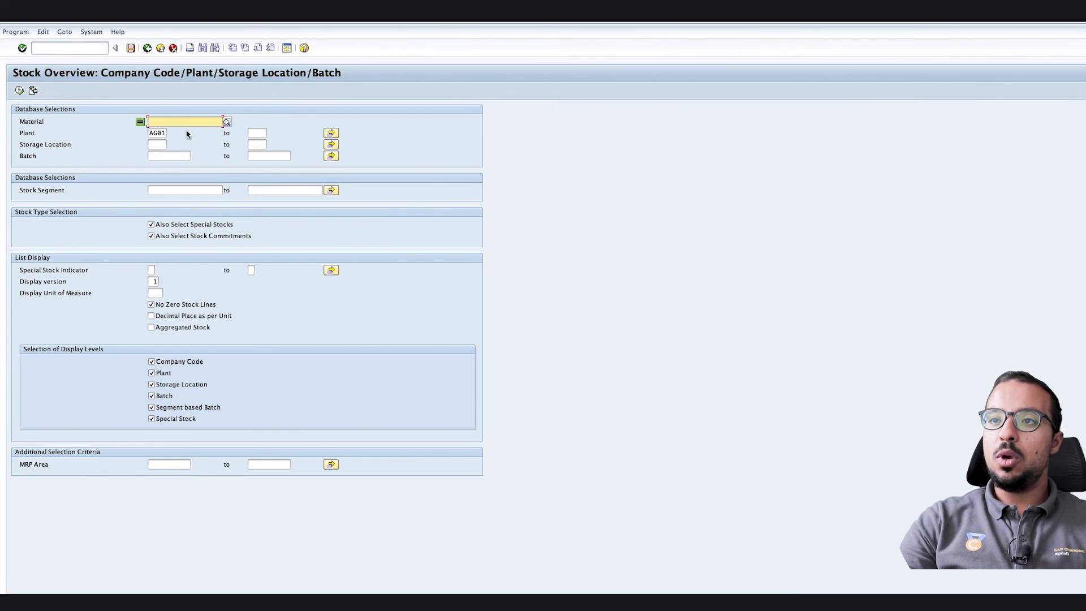
{"action": "type", "text": "1979"}
{"action": "key", "text": "Return"}
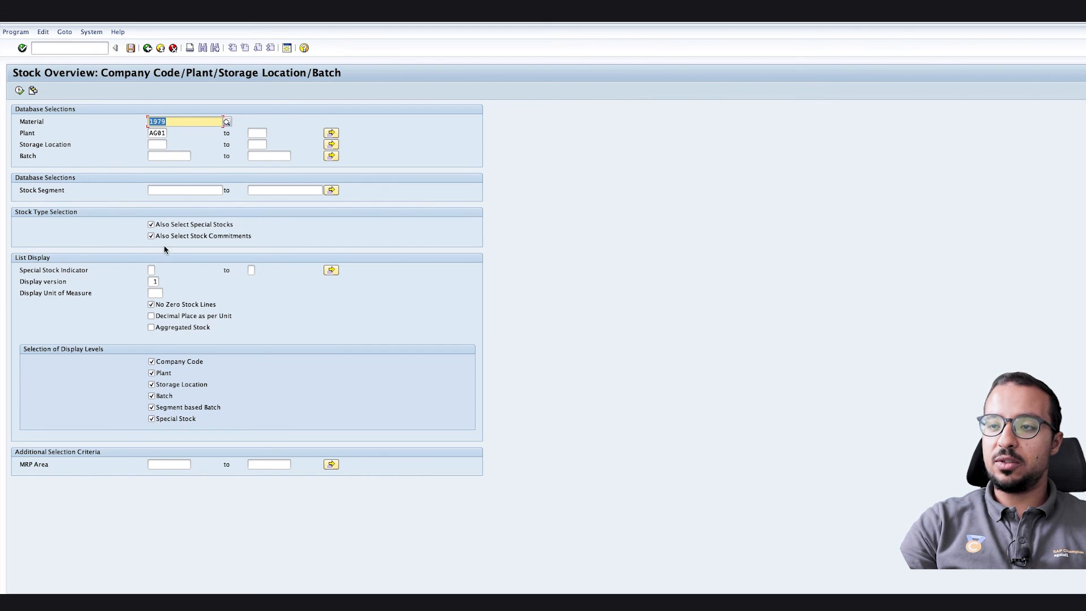
{"action": "left_click", "coordinate": [19, 91]}
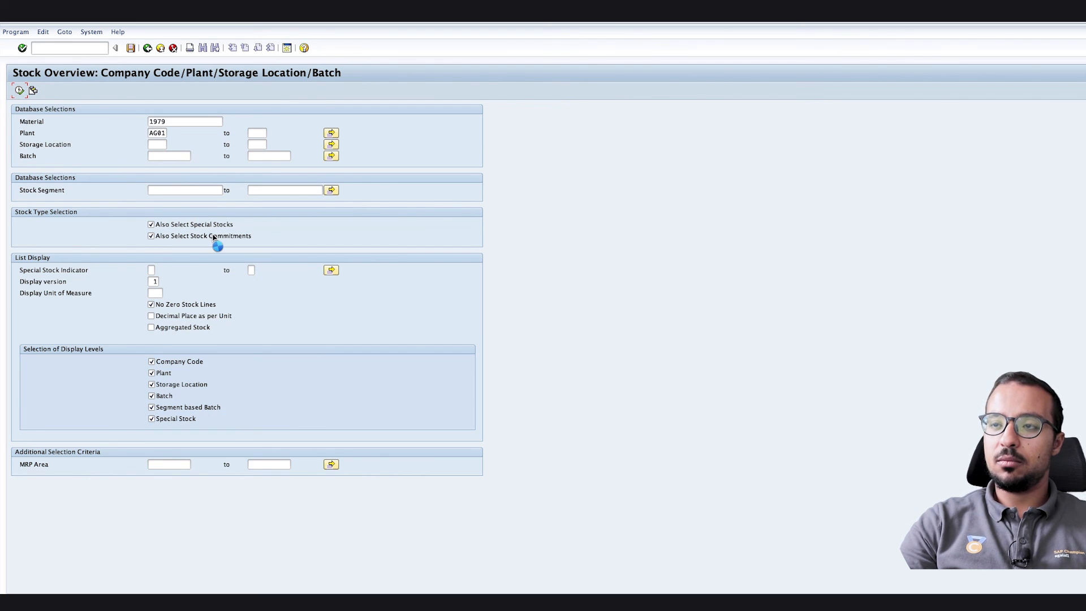